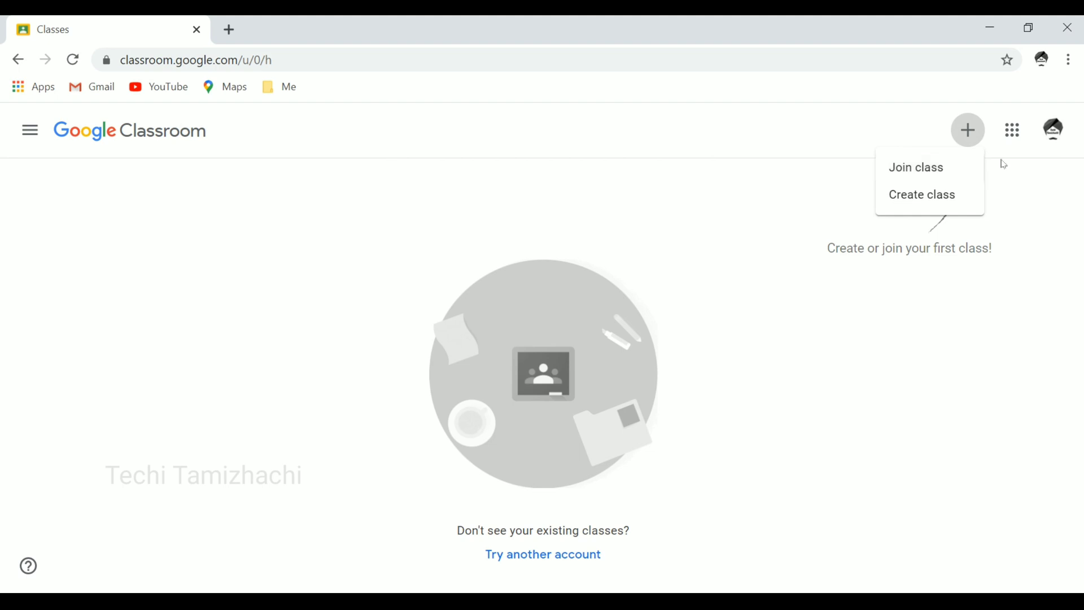
Start creating a class, confirming the notice that Classroom is not being used at a school with students
click(938, 196)
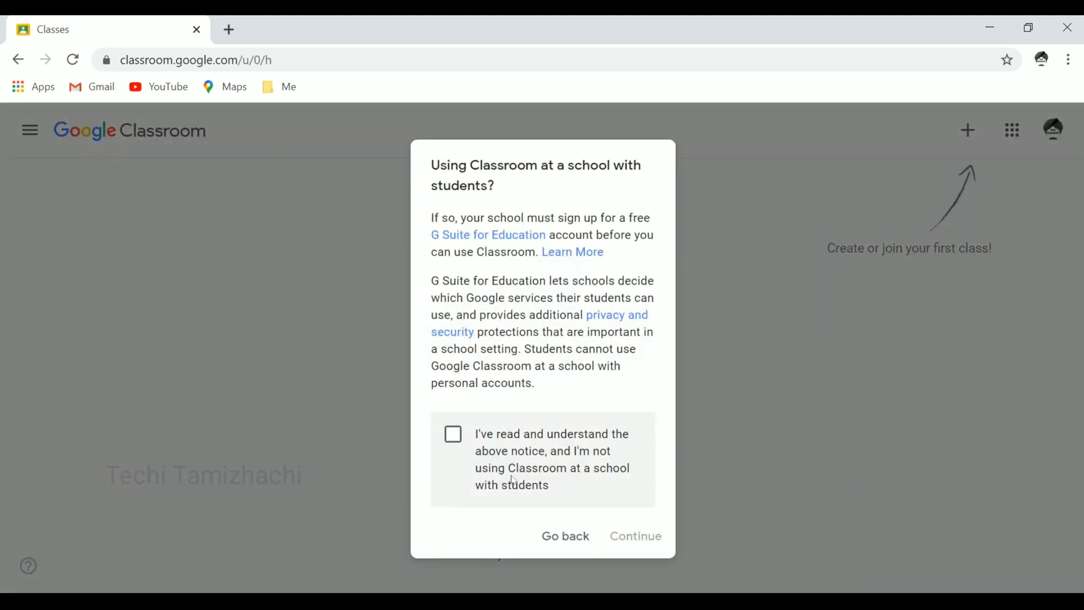
click(452, 436)
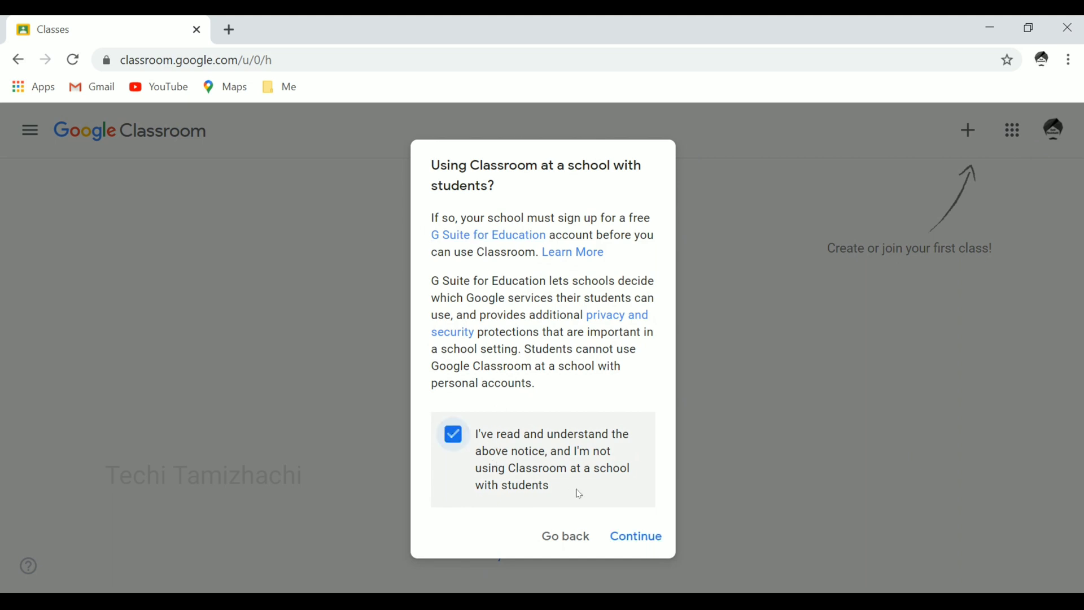
click(635, 538)
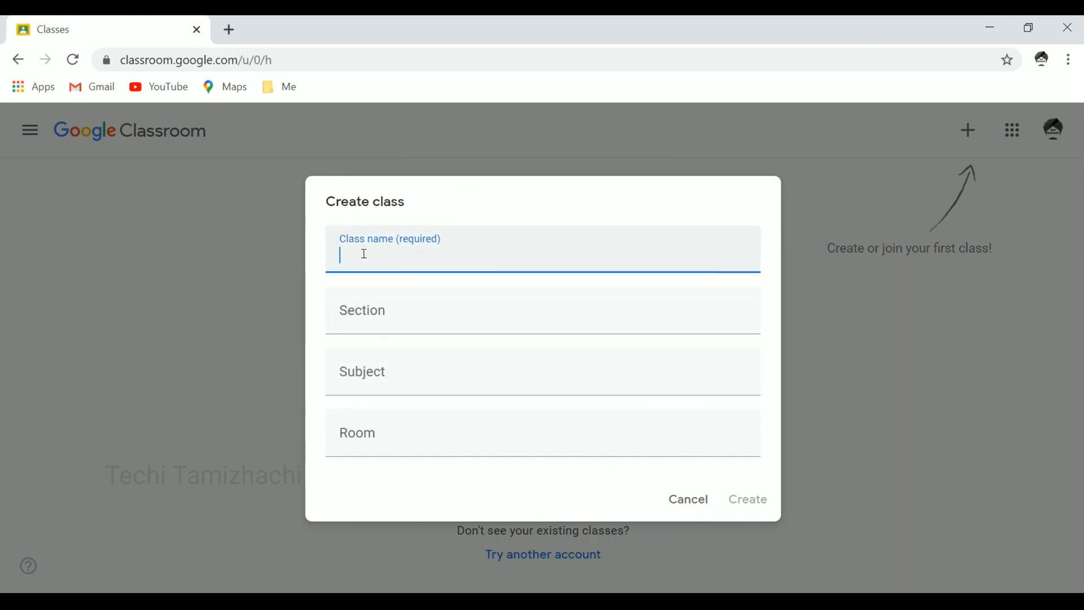
Create the class with name "a", section "a", subject "Tamil" and room "1", and dismiss the student invitation tip
text(a)
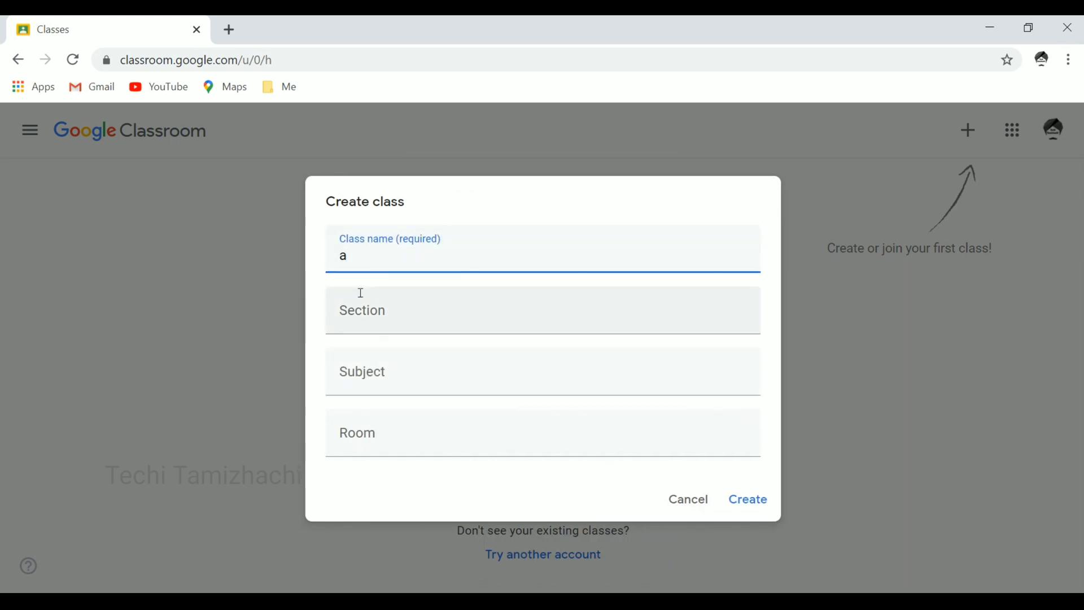
click(359, 316)
text(a)
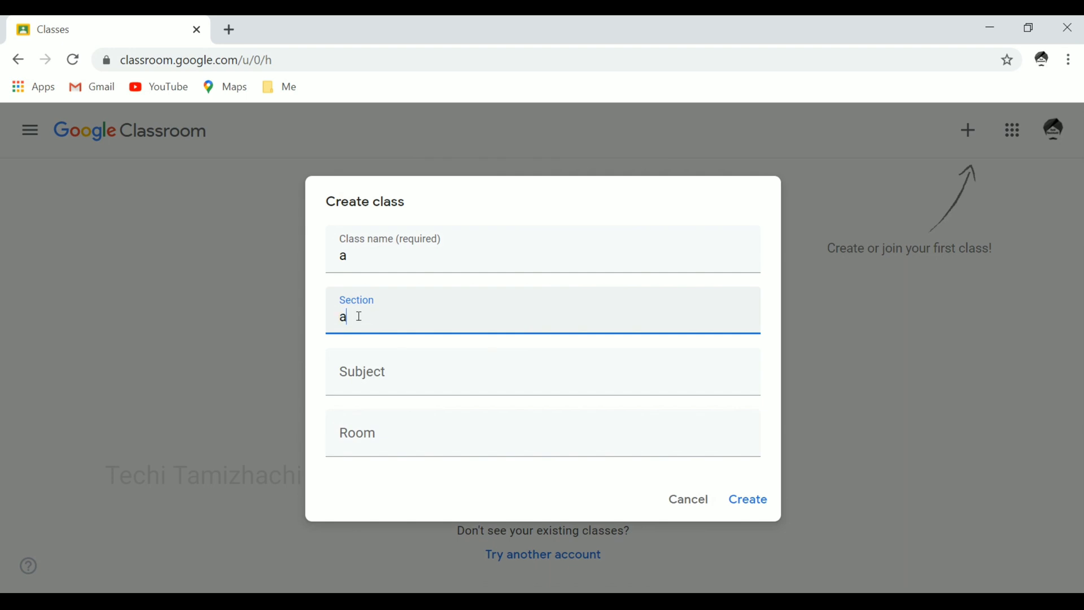
click(357, 375)
text(tamil)
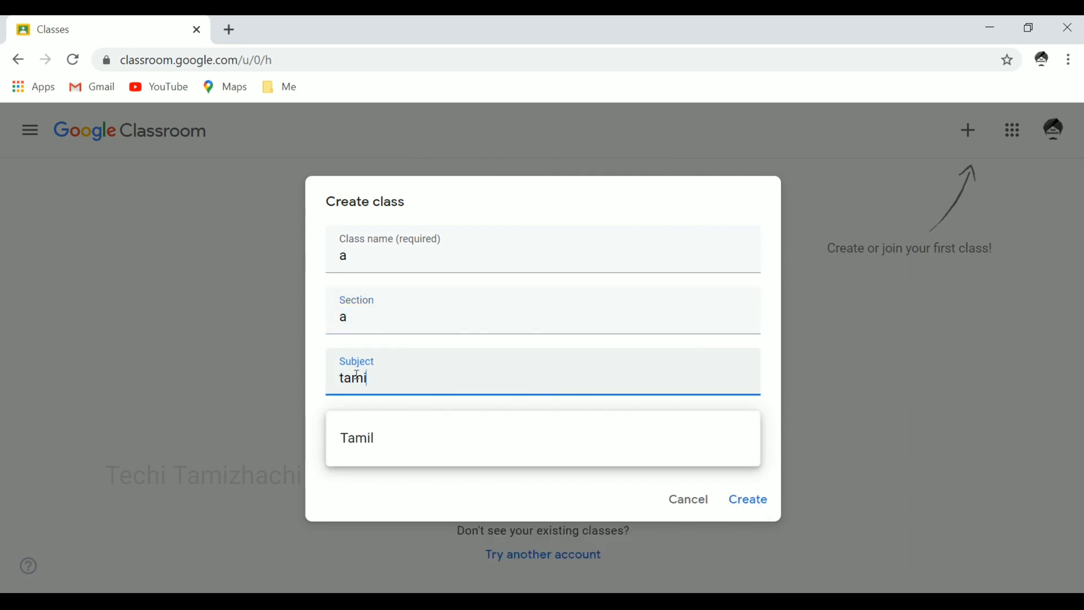
click(386, 429)
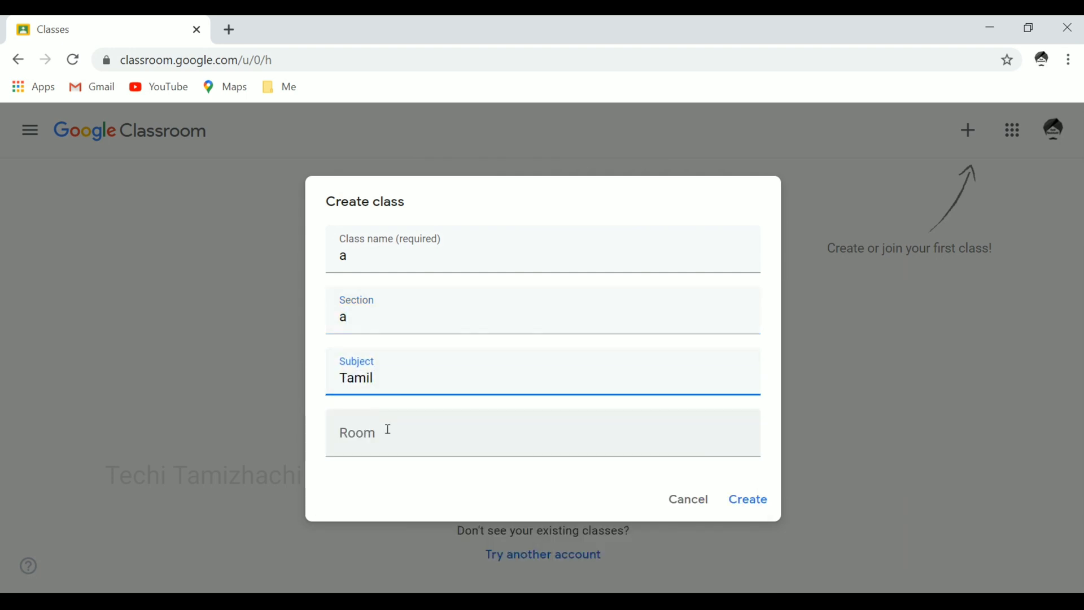
click(388, 428)
text(1)
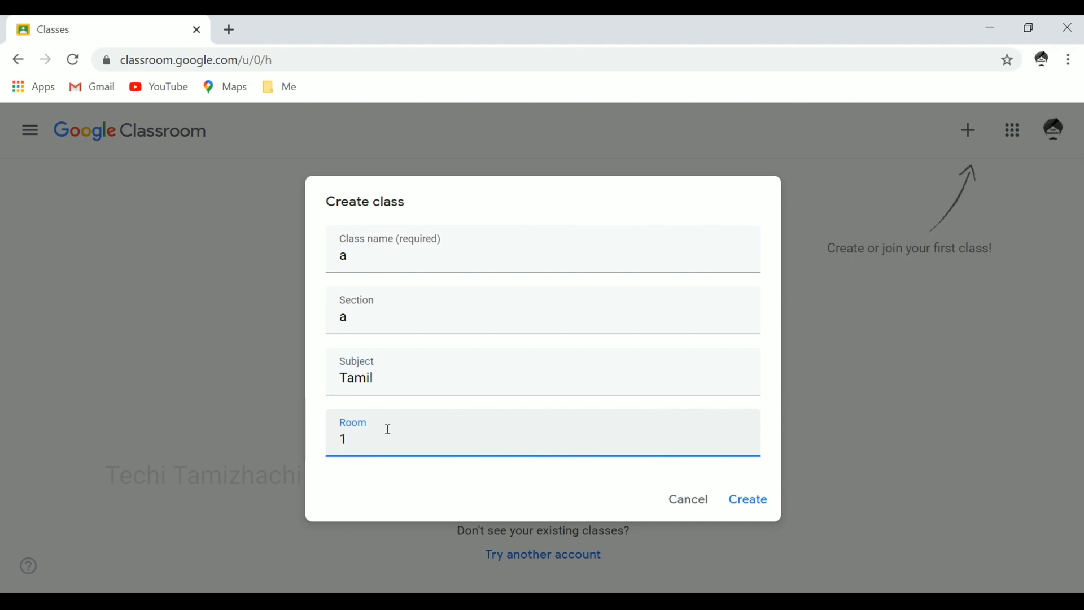
click(751, 504)
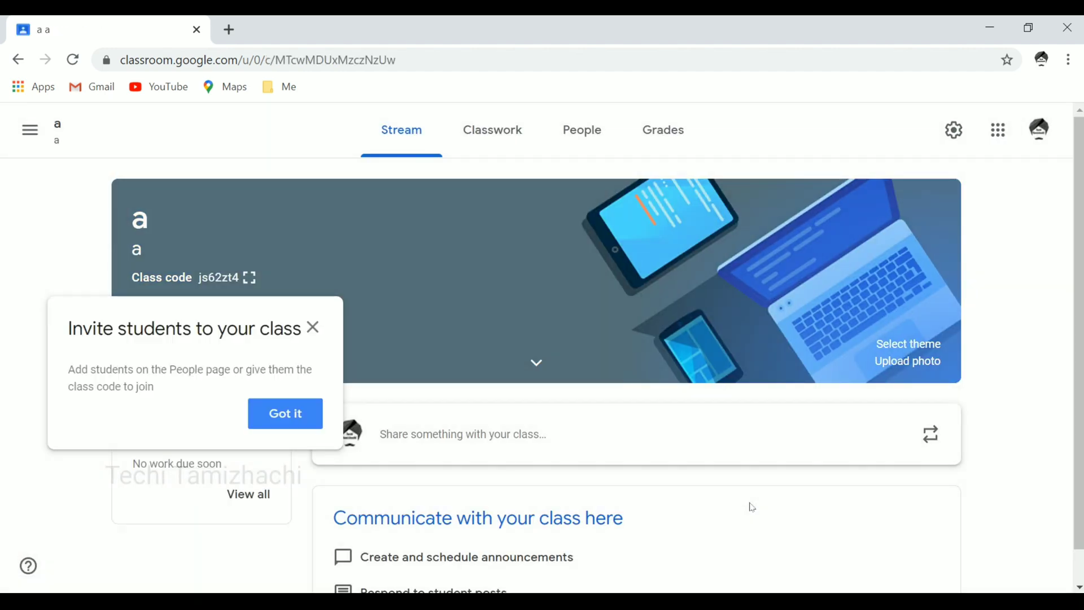
click(288, 418)
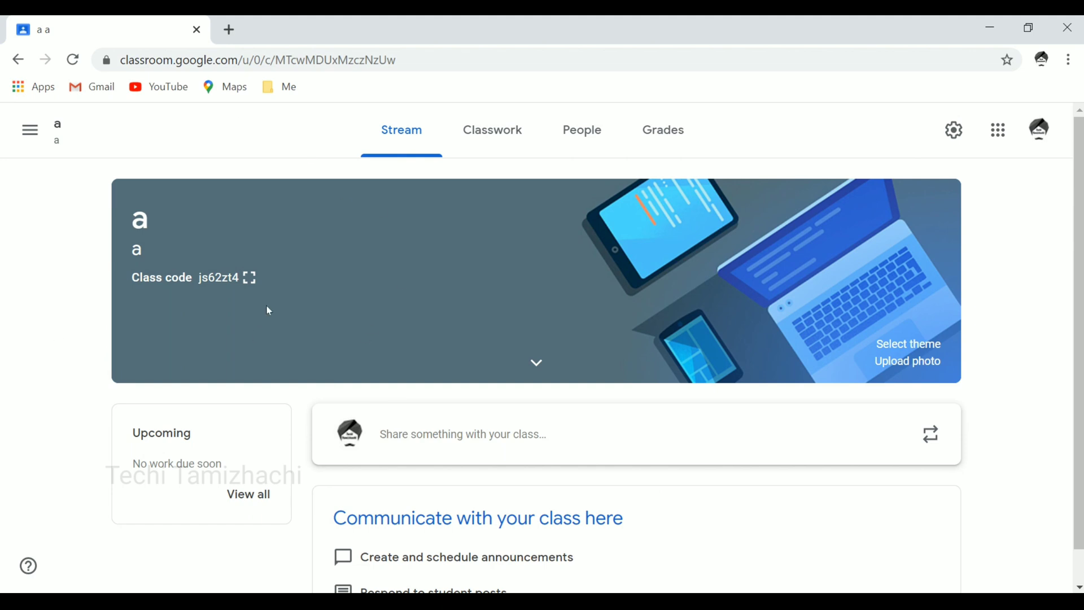
Display the class code enlarged, highlight it, and close the enlarged view
click(249, 281)
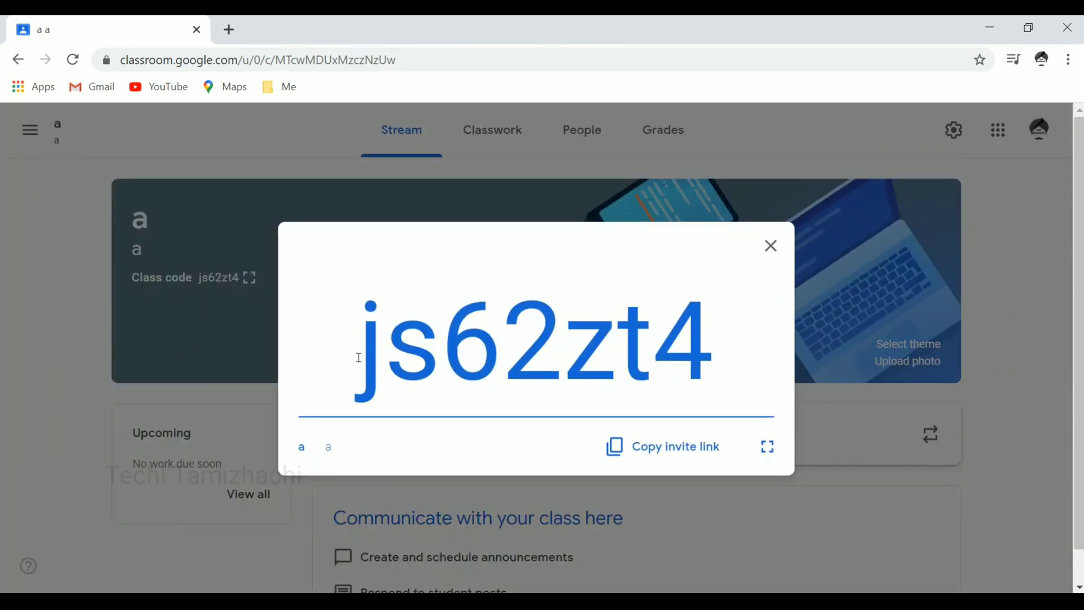
drag(362, 358, 703, 354)
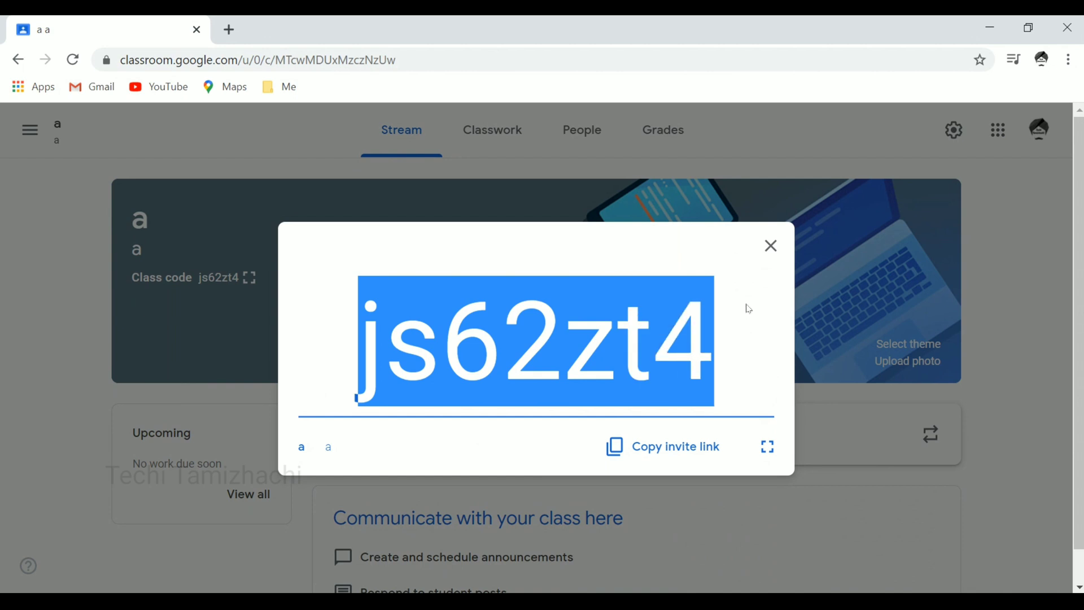
click(773, 246)
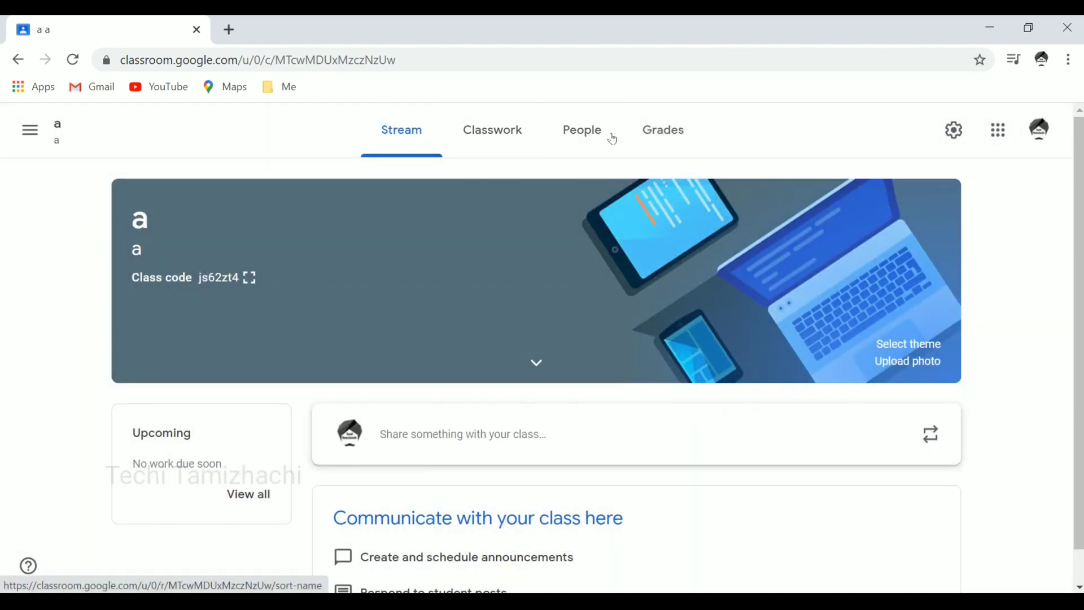
Try inviting a teacher from the class's people page by searching for "sga", and cancel the invitation
click(569, 146)
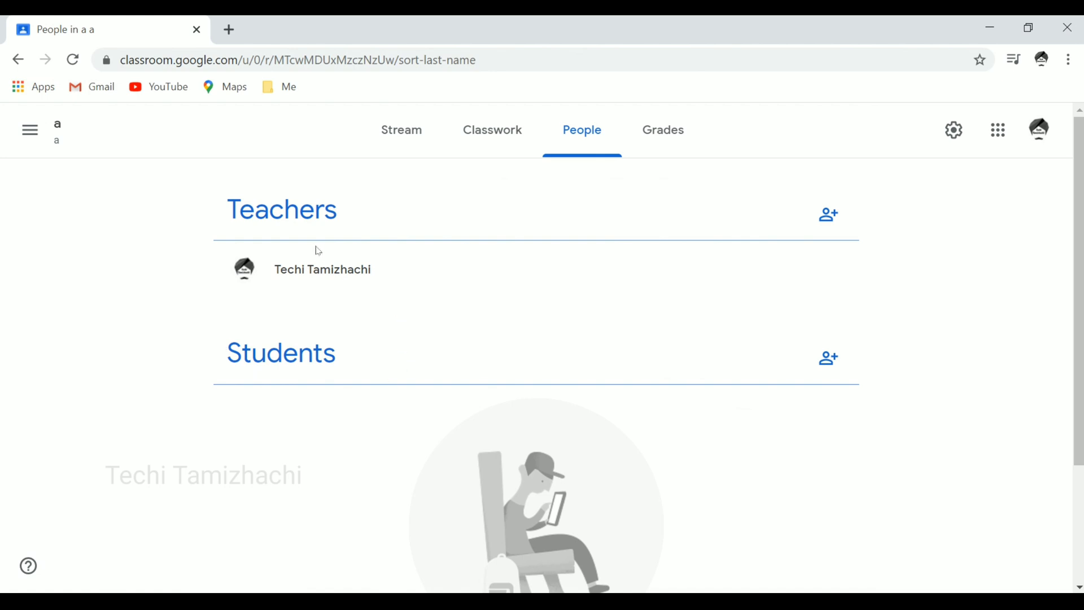
click(831, 217)
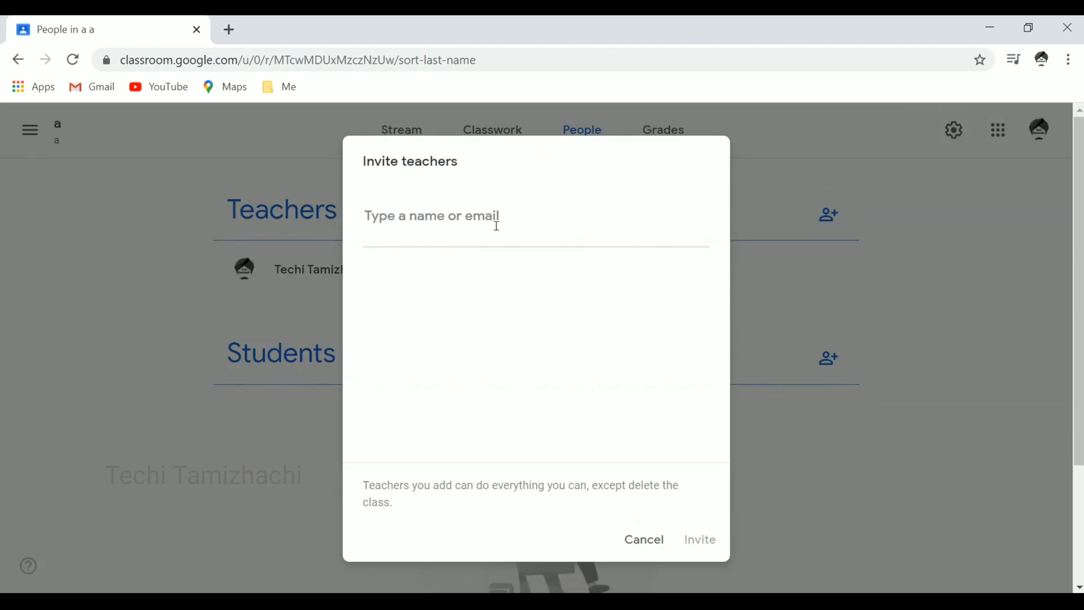
text(sga)
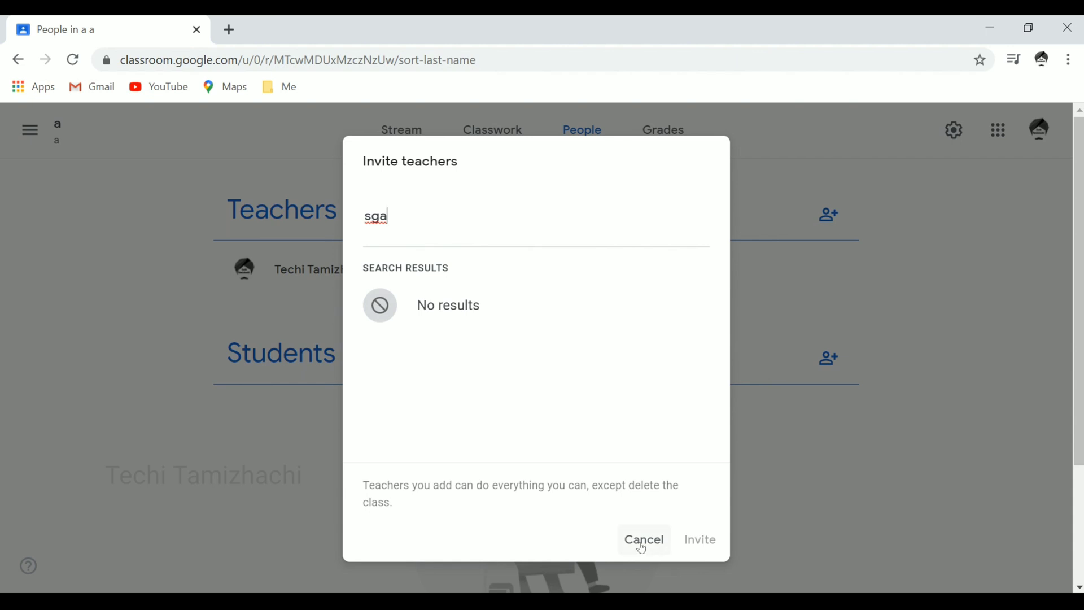
click(644, 546)
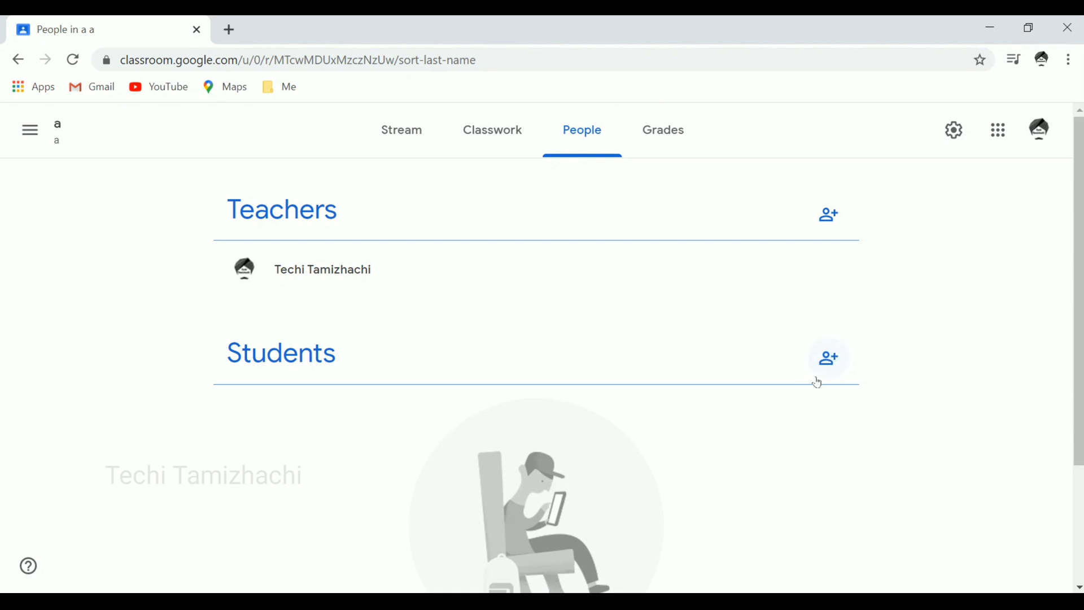
Try inviting a student by searching for "z", and cancel the invitation
click(837, 373)
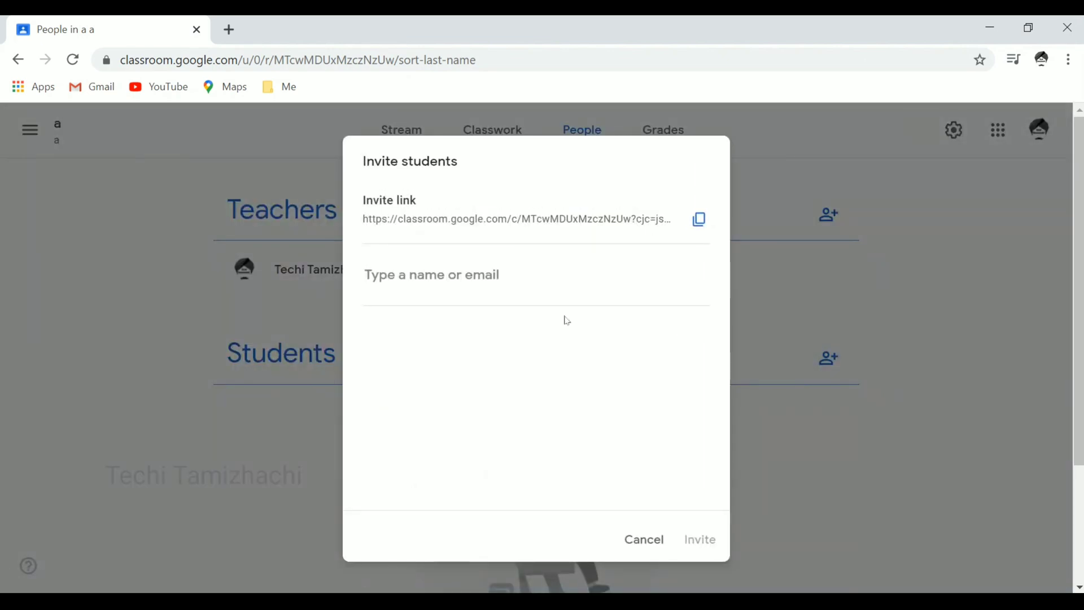
text(z)
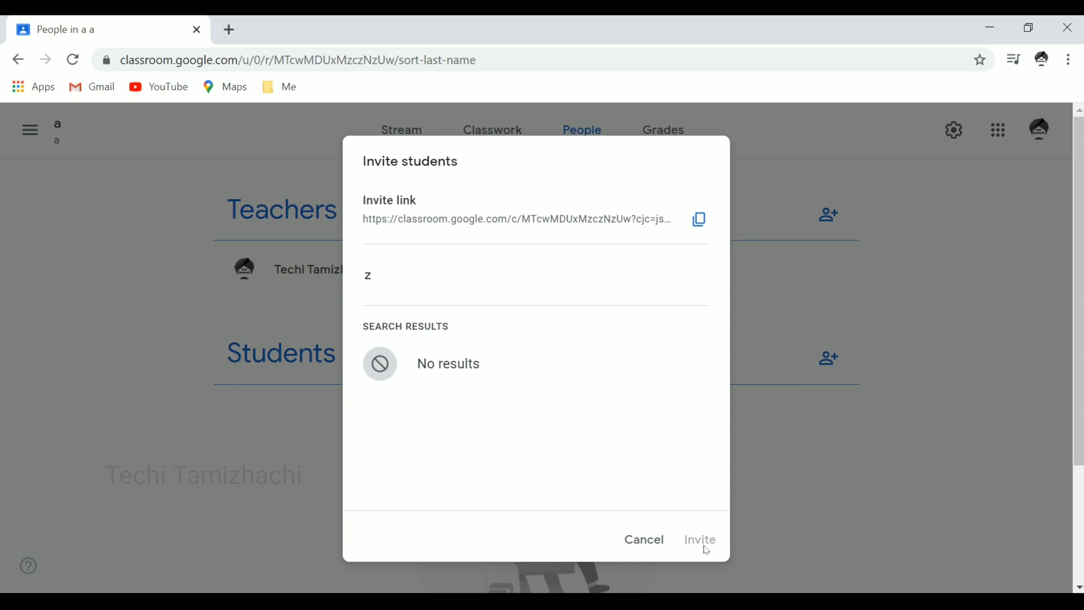
click(647, 541)
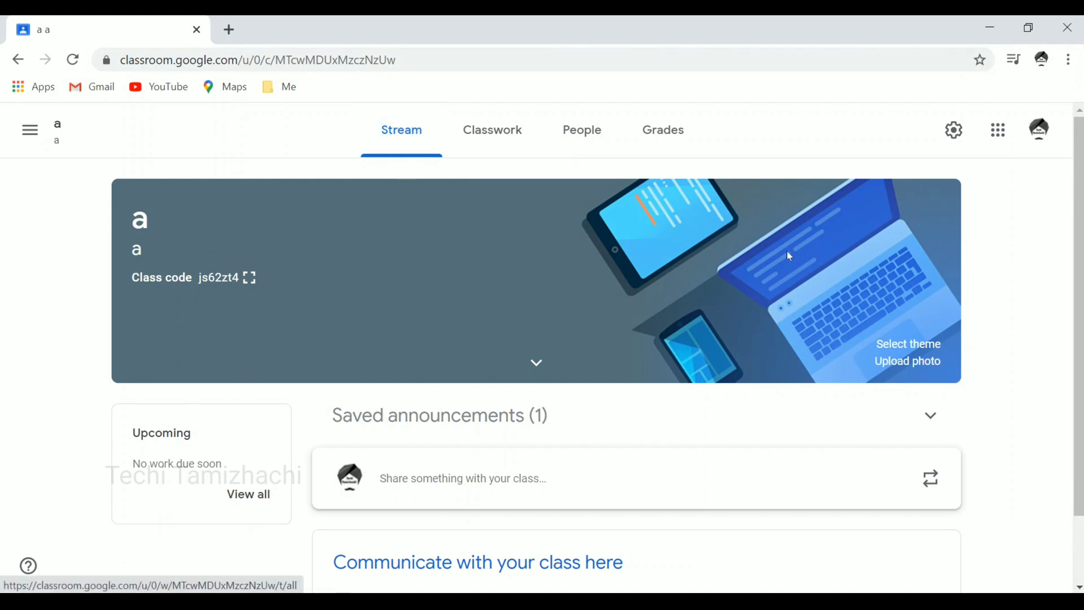
Write a class announcement reading "Welcome!" in the stream
scroll(1045, 339, down, 1)
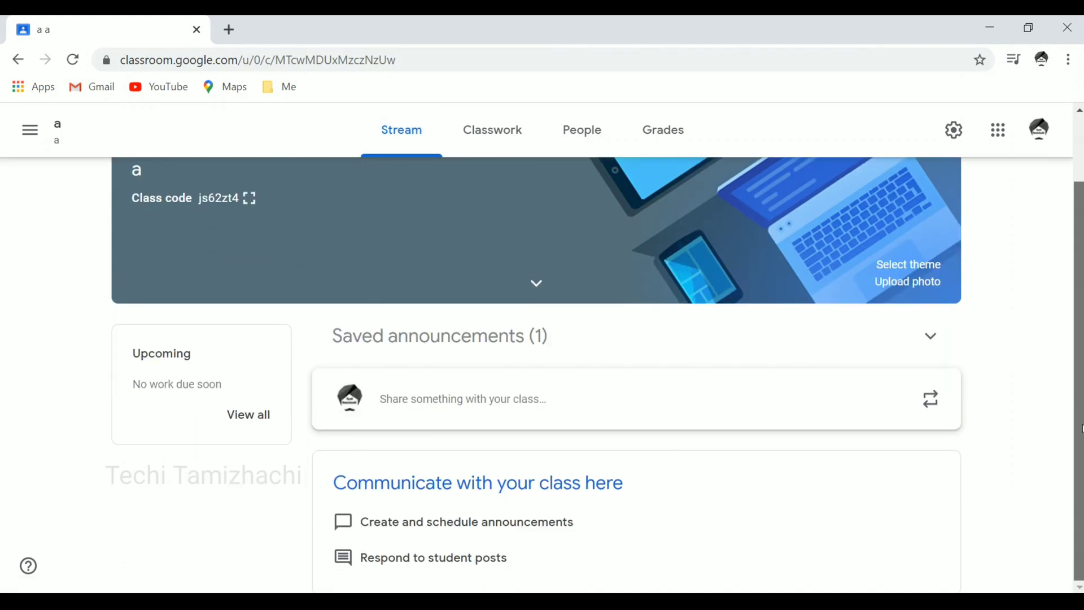
click(403, 400)
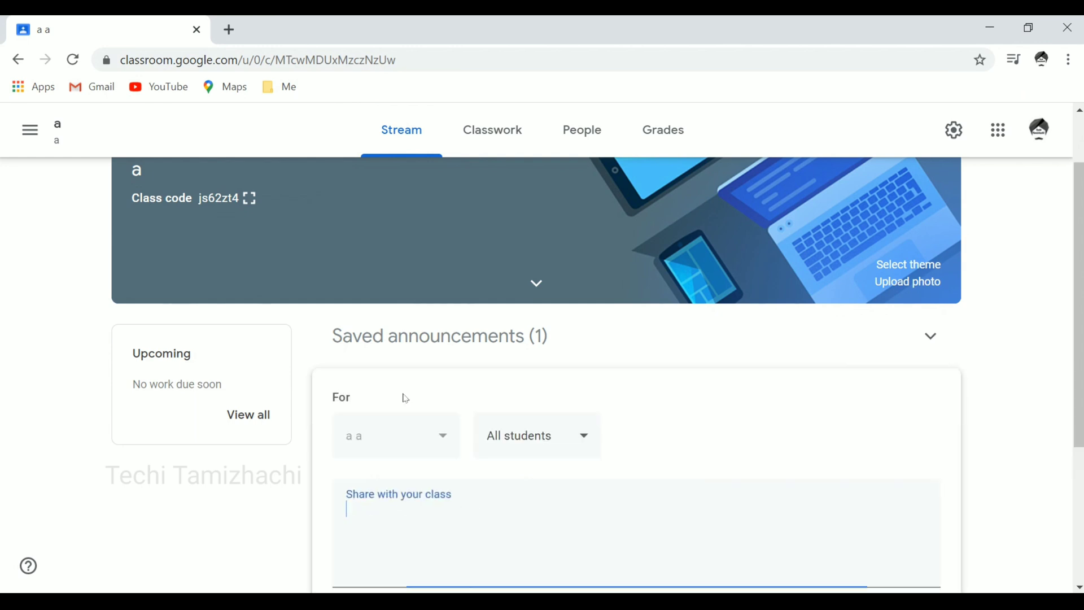
text(W)
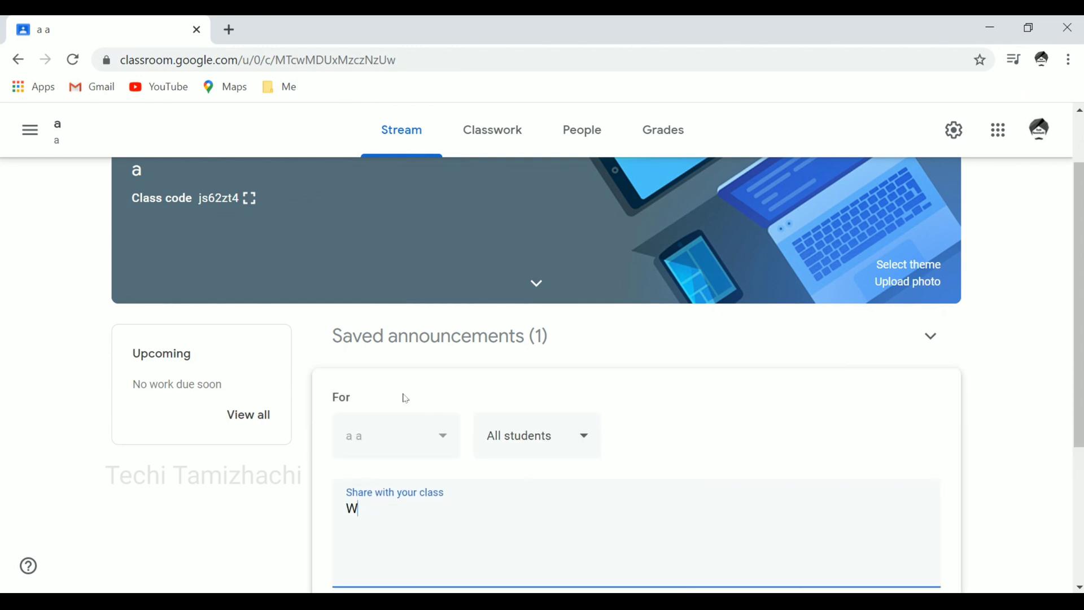
text(elcome!)
scroll(1080, 252, down, 3)
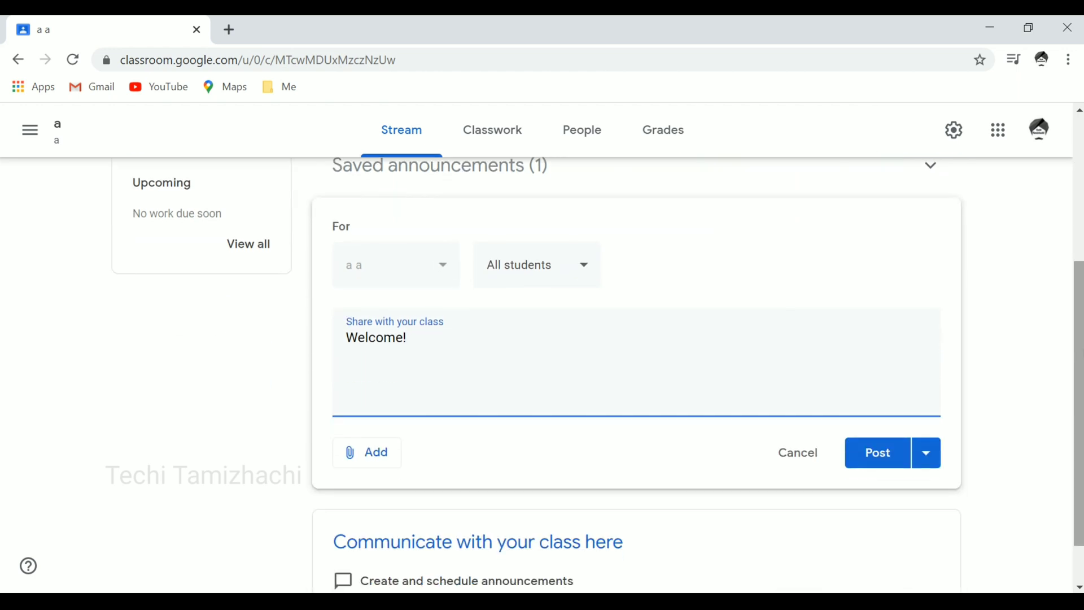
Examine which students the announcement can be addressed to and which attachment types it can include
click(591, 271)
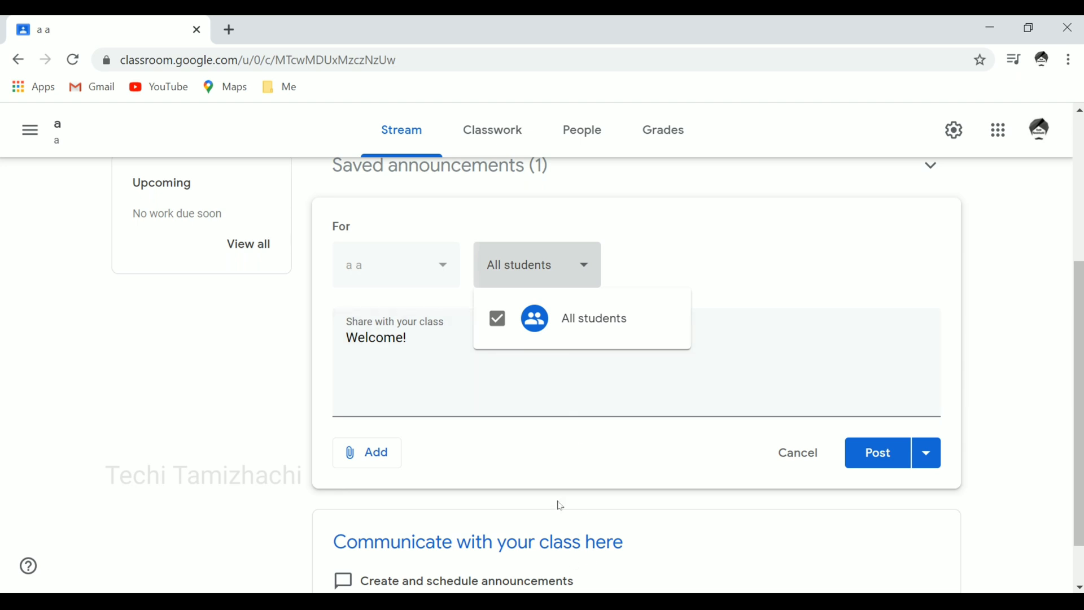
click(569, 389)
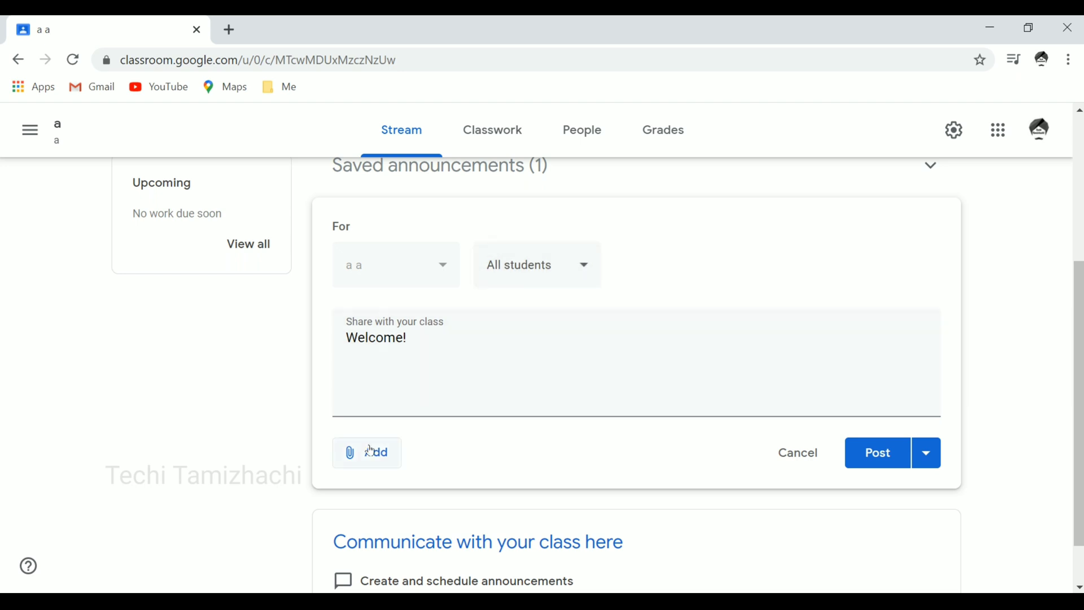
click(366, 463)
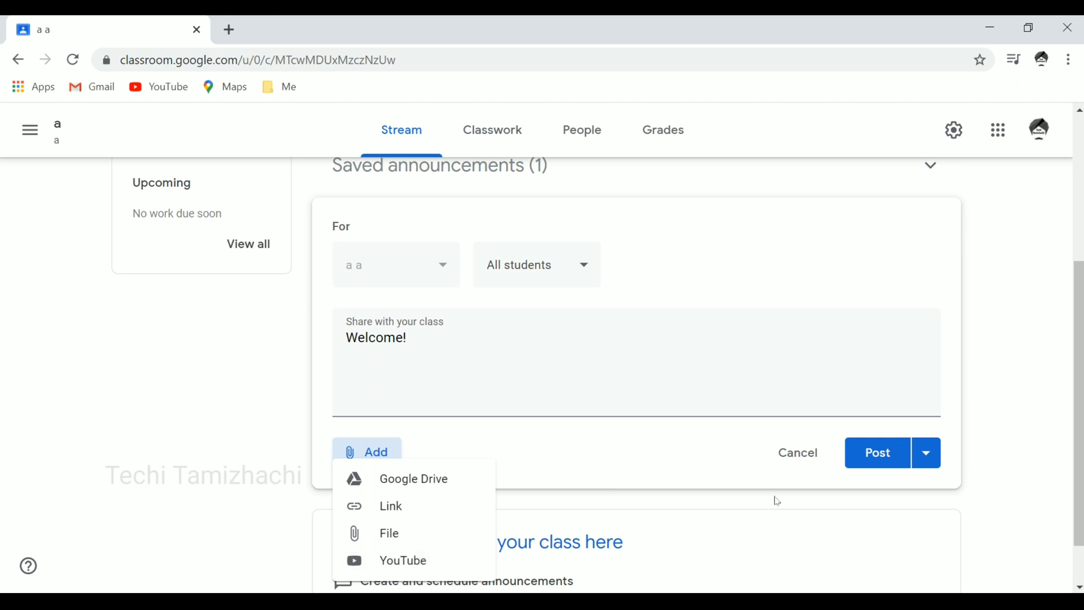
Check the announcement's publishing options and post it immediately to all students
click(927, 461)
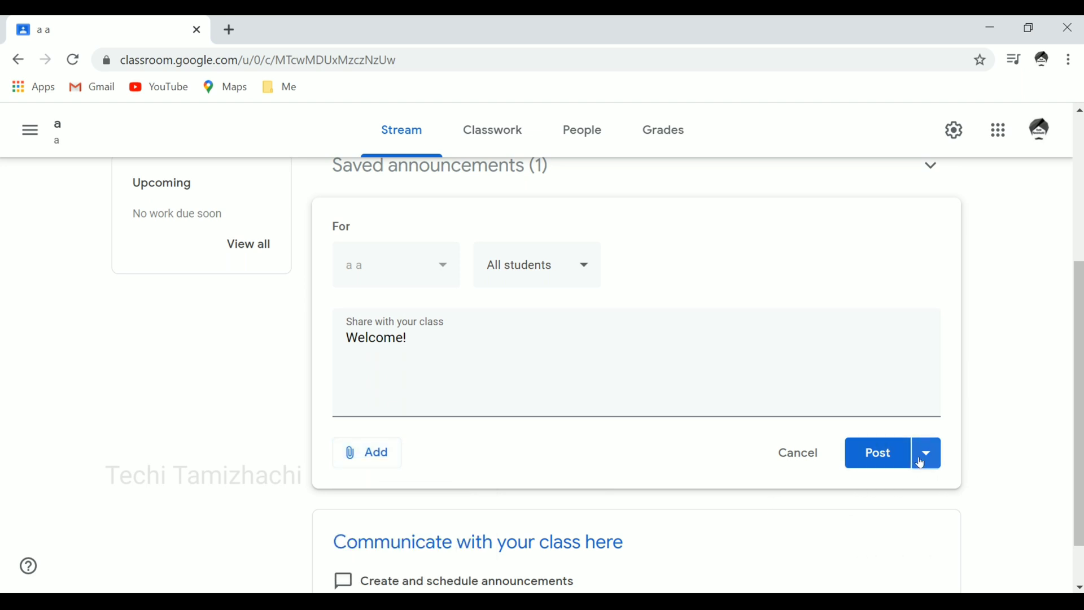
click(926, 460)
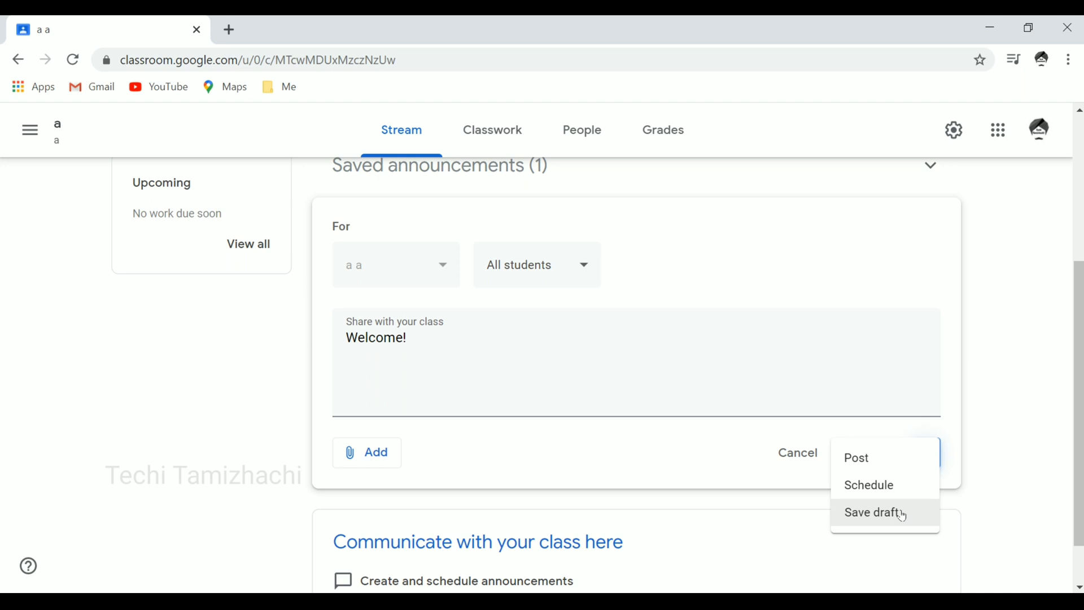
click(881, 458)
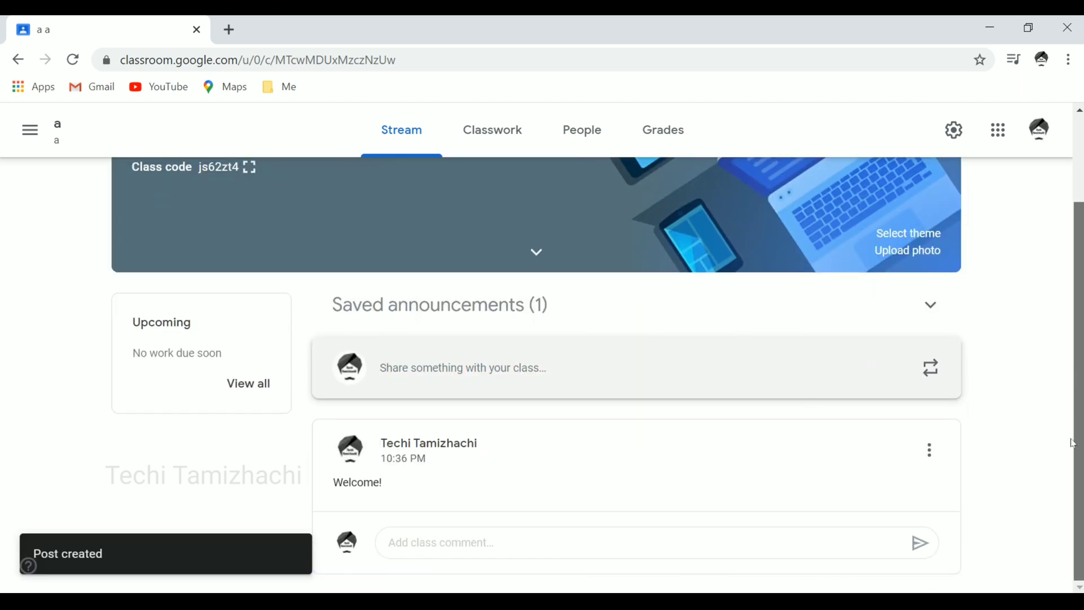
click(490, 543)
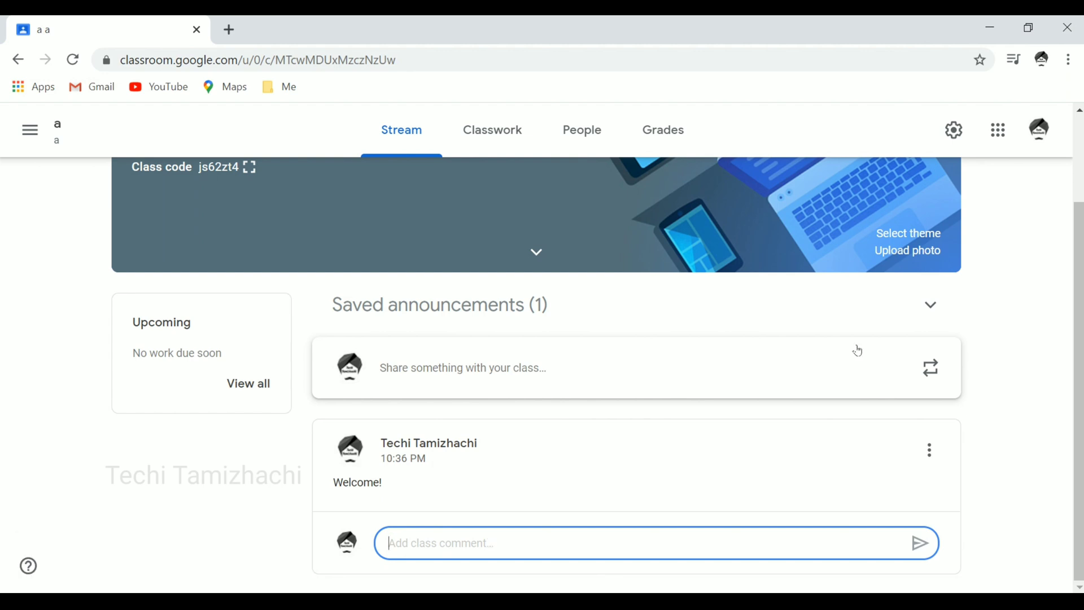
click(1072, 406)
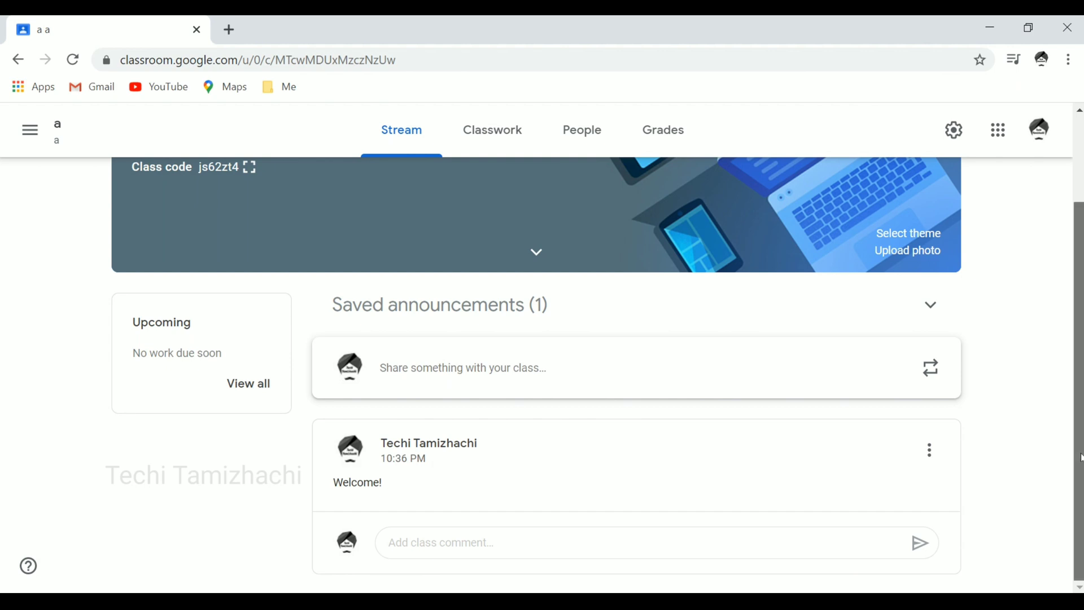
Examine the class settings for who is allowed to post and comment on the stream
drag(1080, 458, 1080, 372)
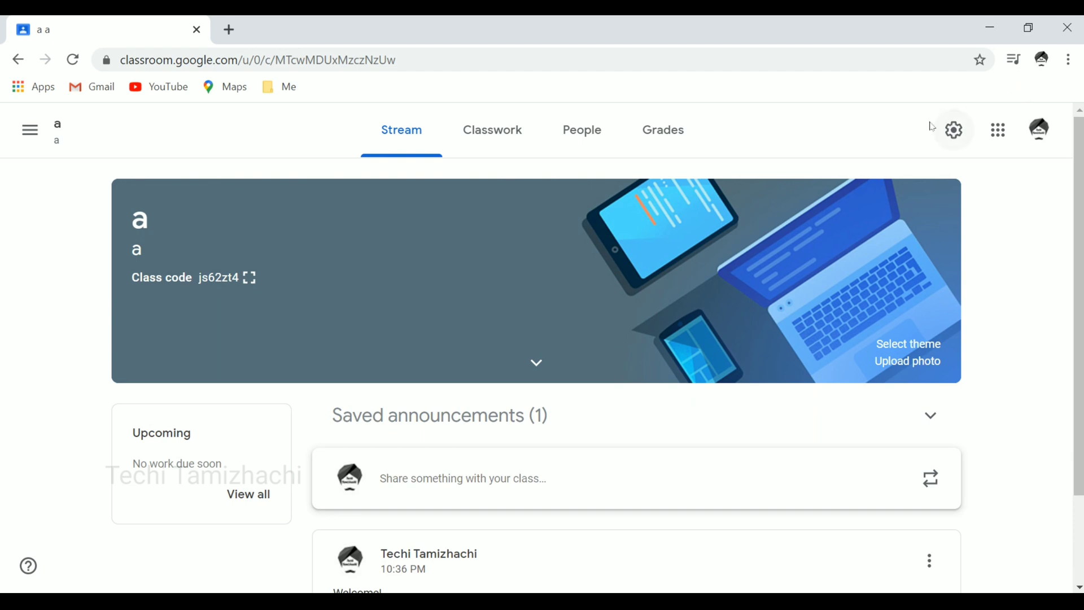
click(954, 133)
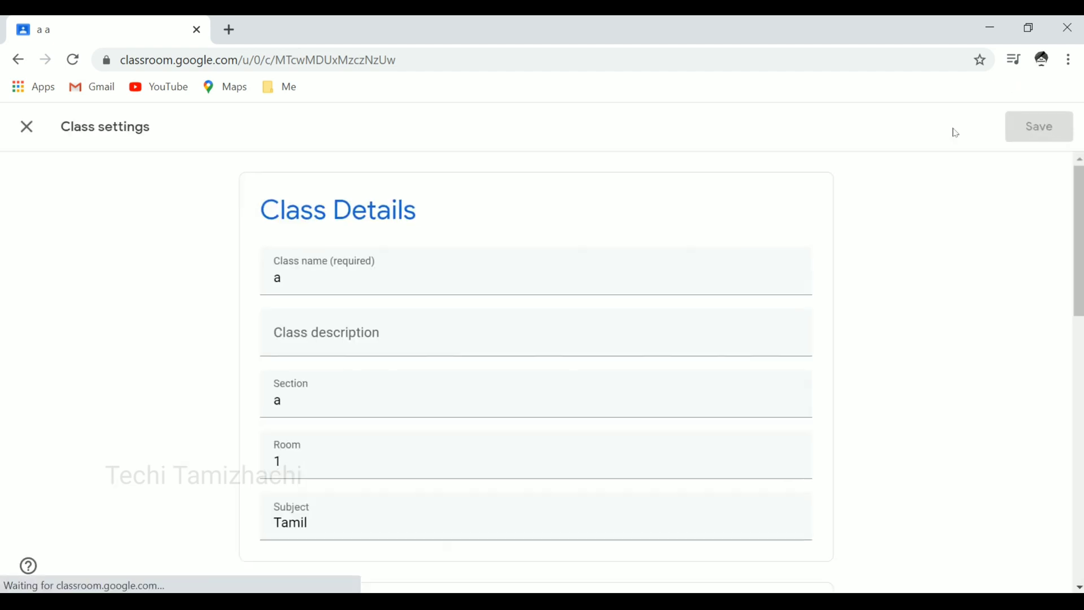
scroll(1079, 319, down, 4)
scroll(1079, 319, down, 7)
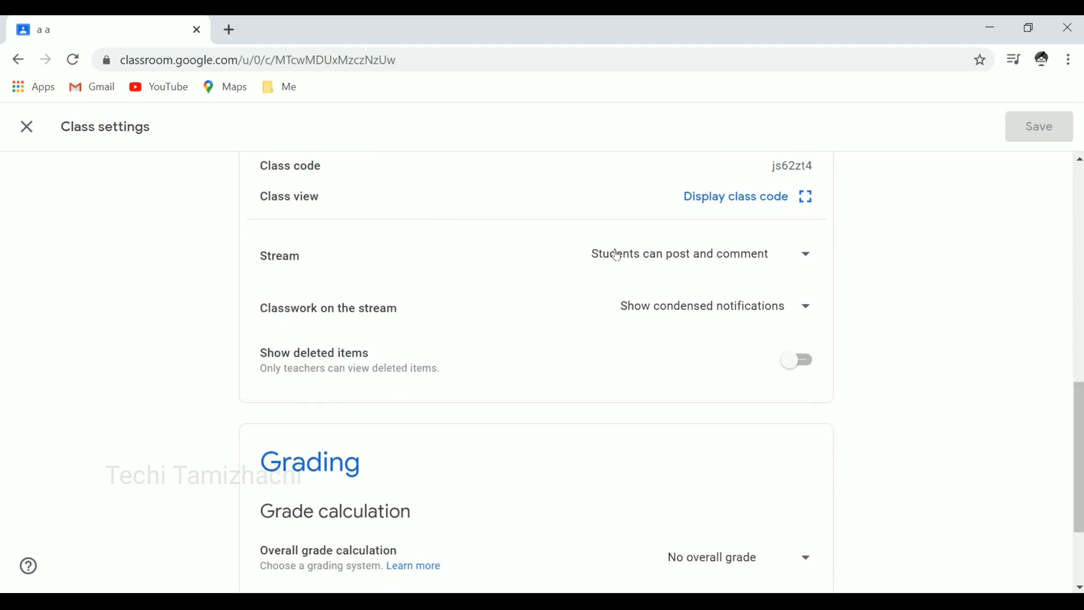
click(803, 258)
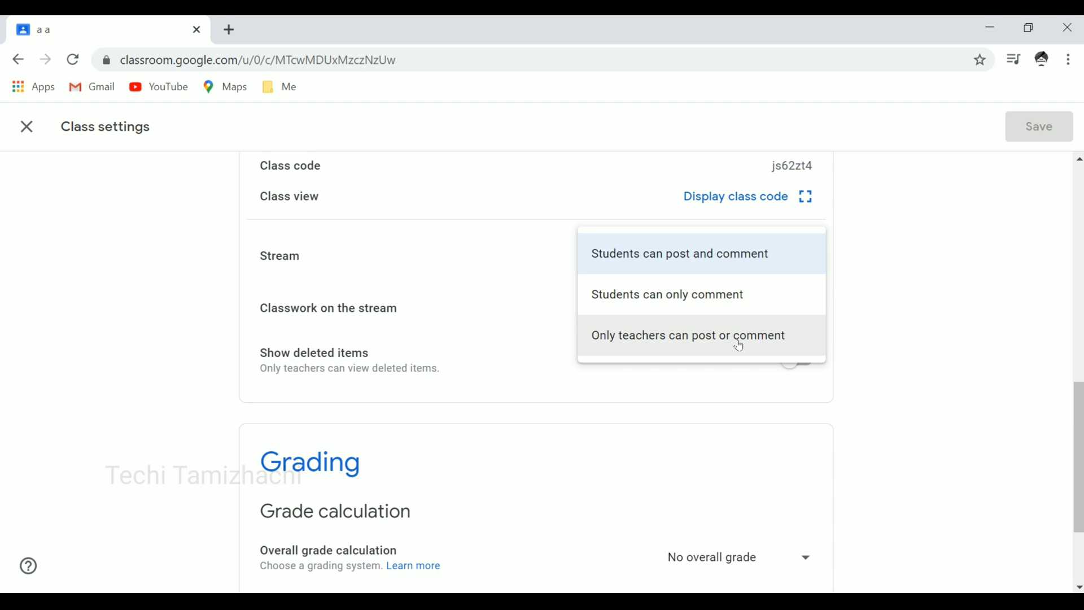
click(960, 405)
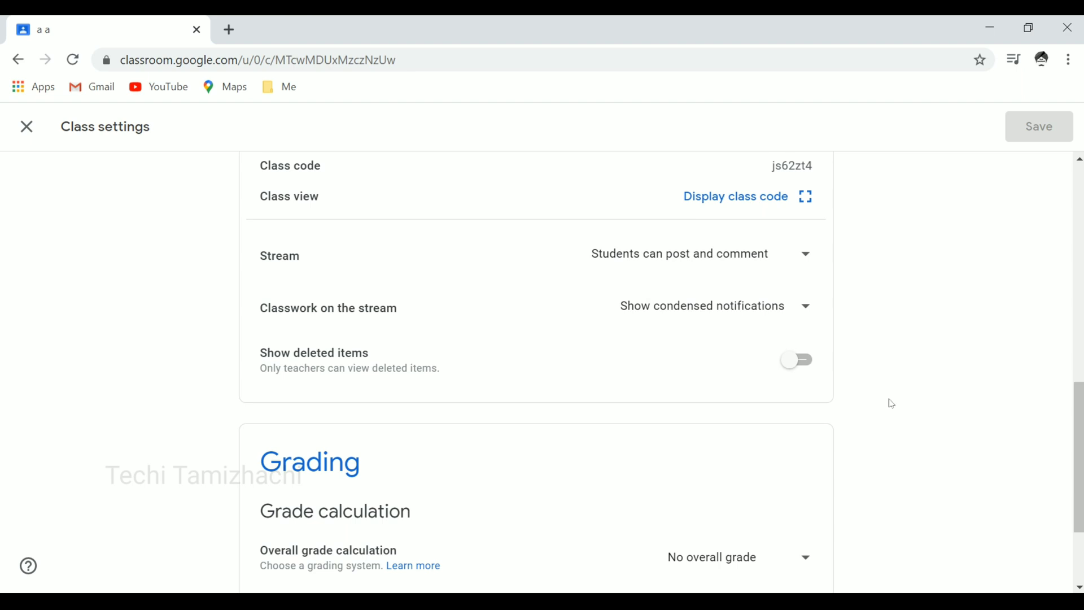
Turn on showing deleted items in the class settings, save, and check the stream for deleted posts
click(797, 361)
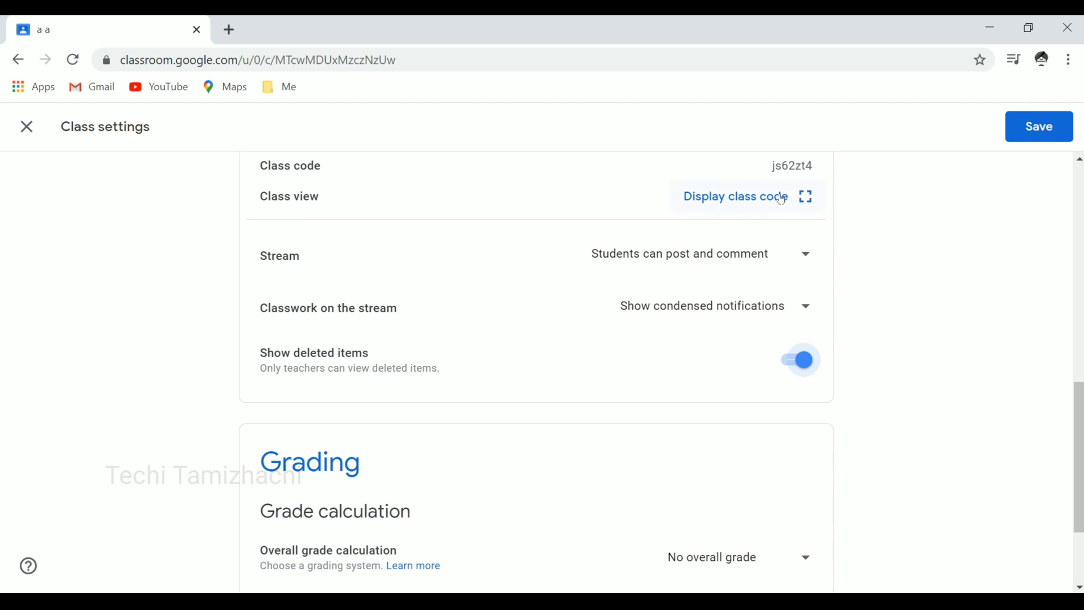
click(1046, 129)
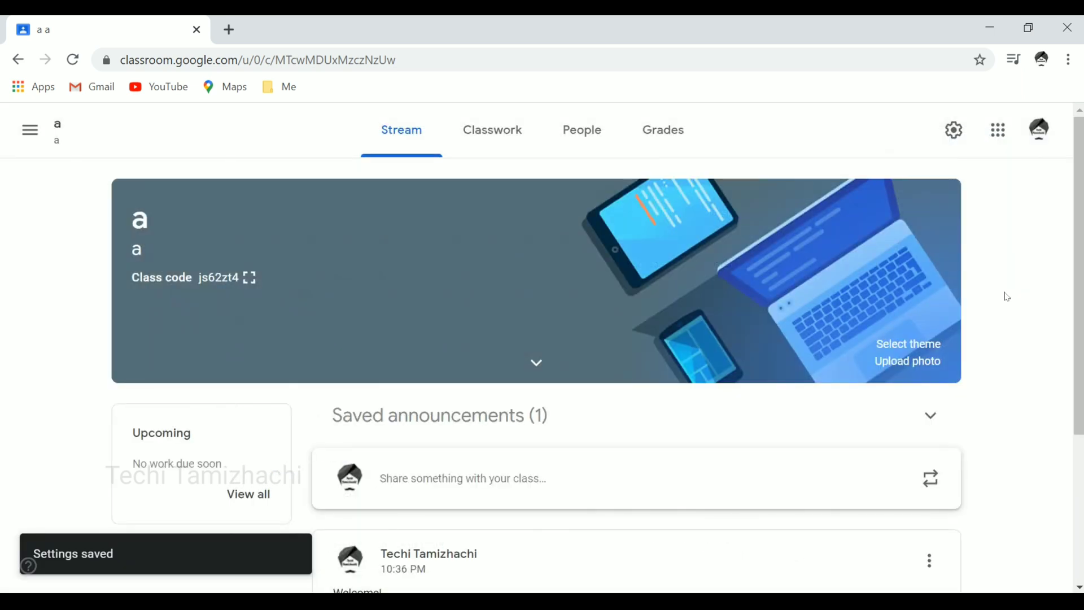
scroll(1008, 297, down, 4)
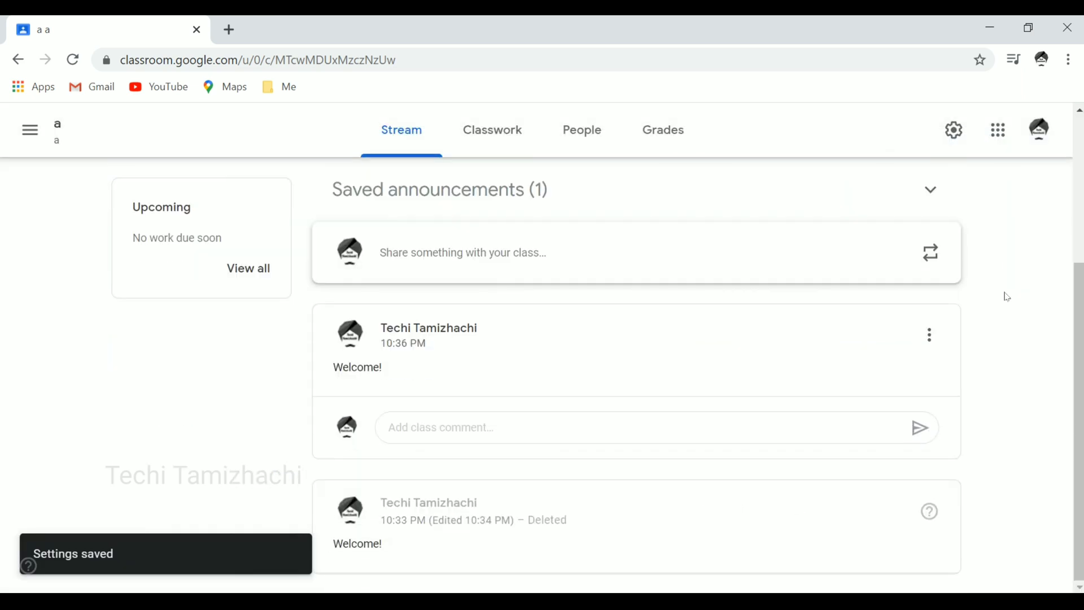
scroll(1008, 297, up, 4)
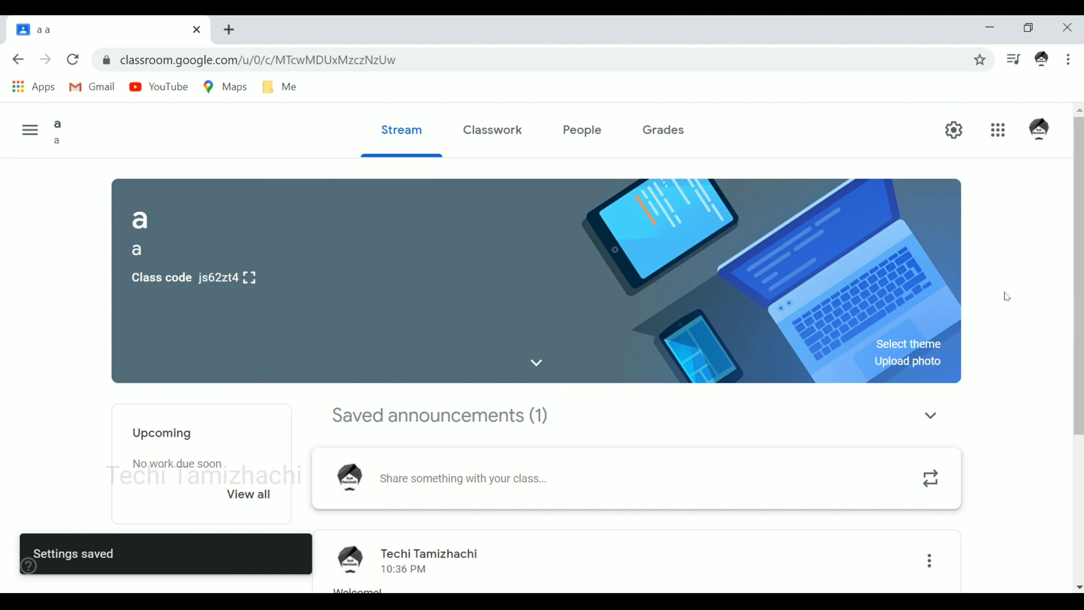
Create a classwork assignment titled "Science" with the instructions "description"
click(486, 135)
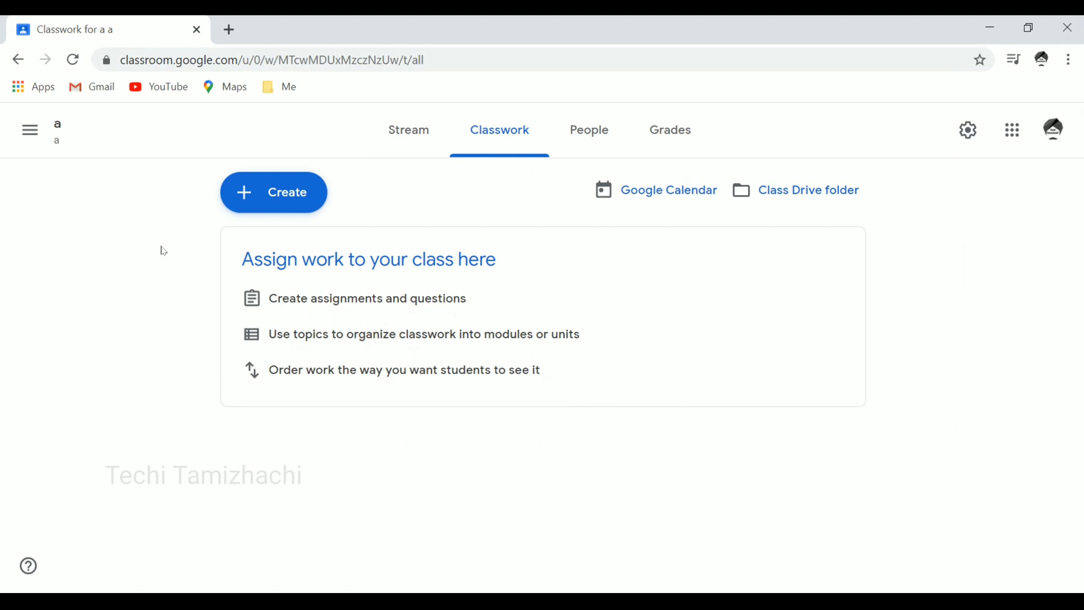
click(266, 202)
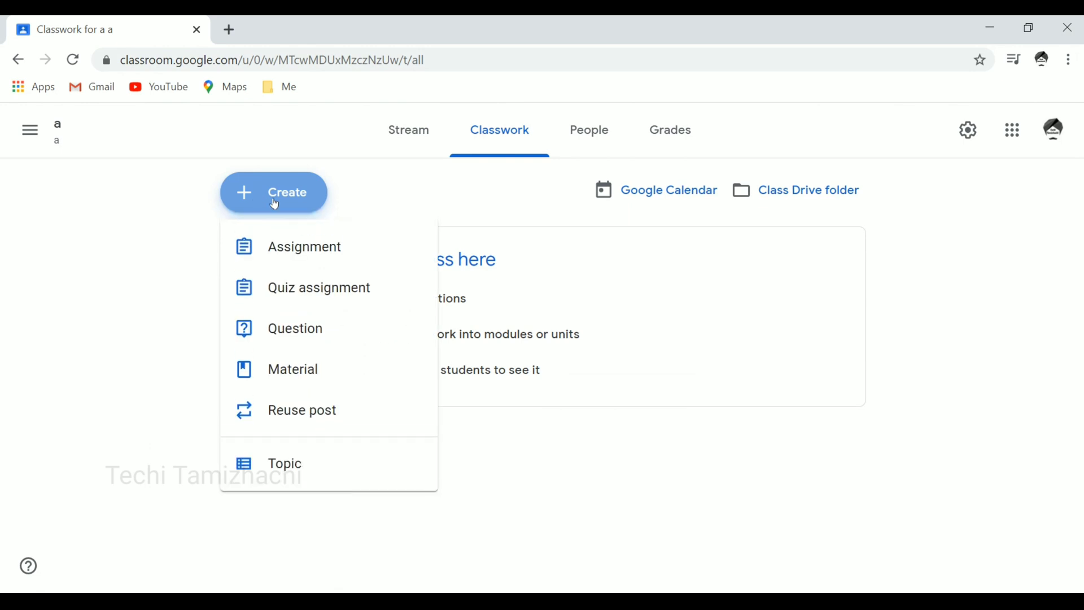
click(289, 249)
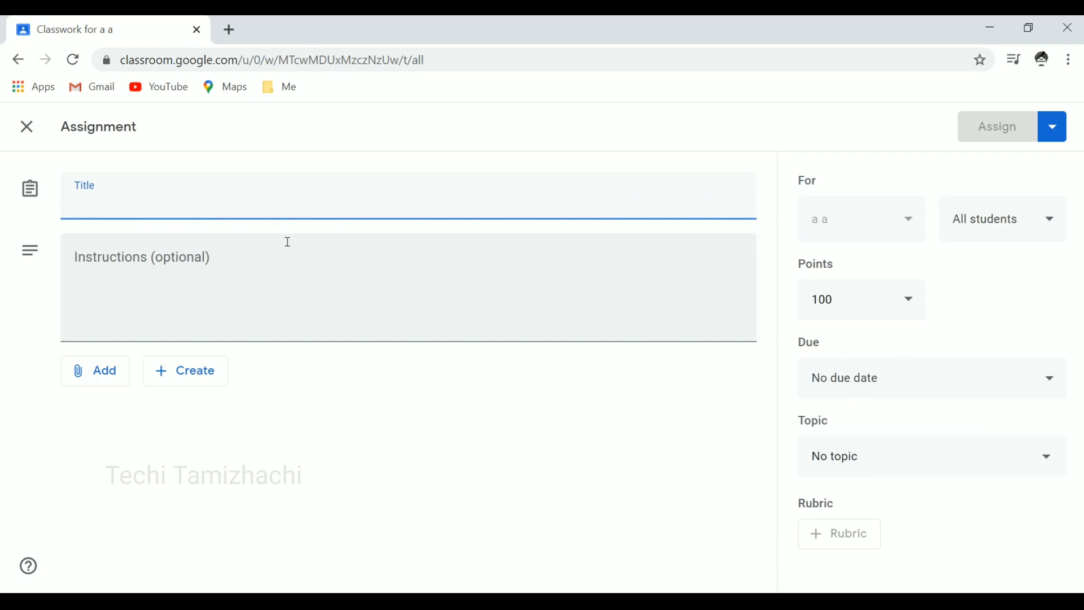
text(S)
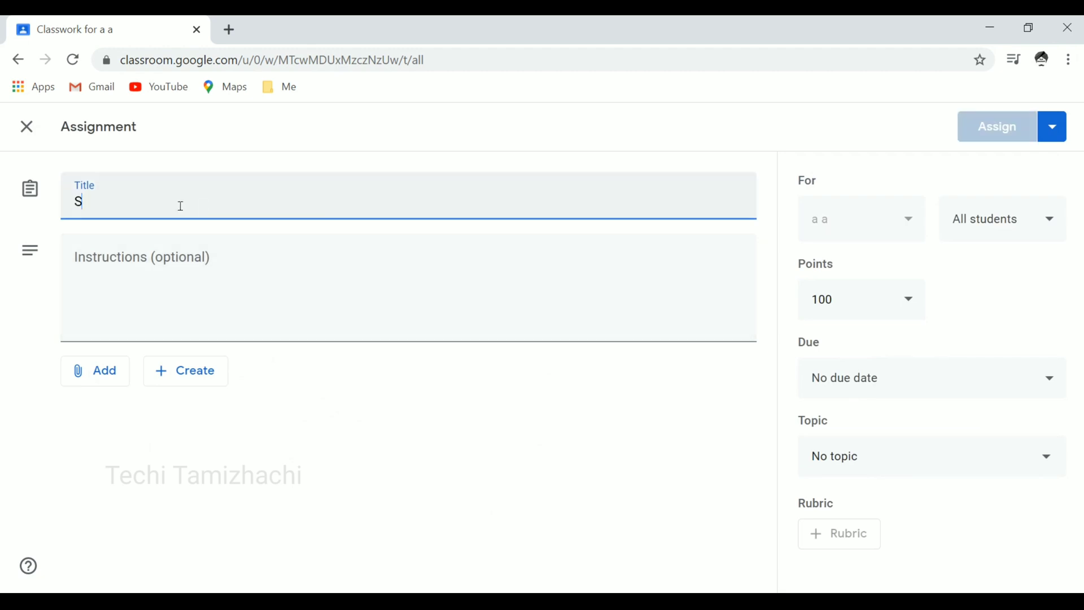
text(cie)
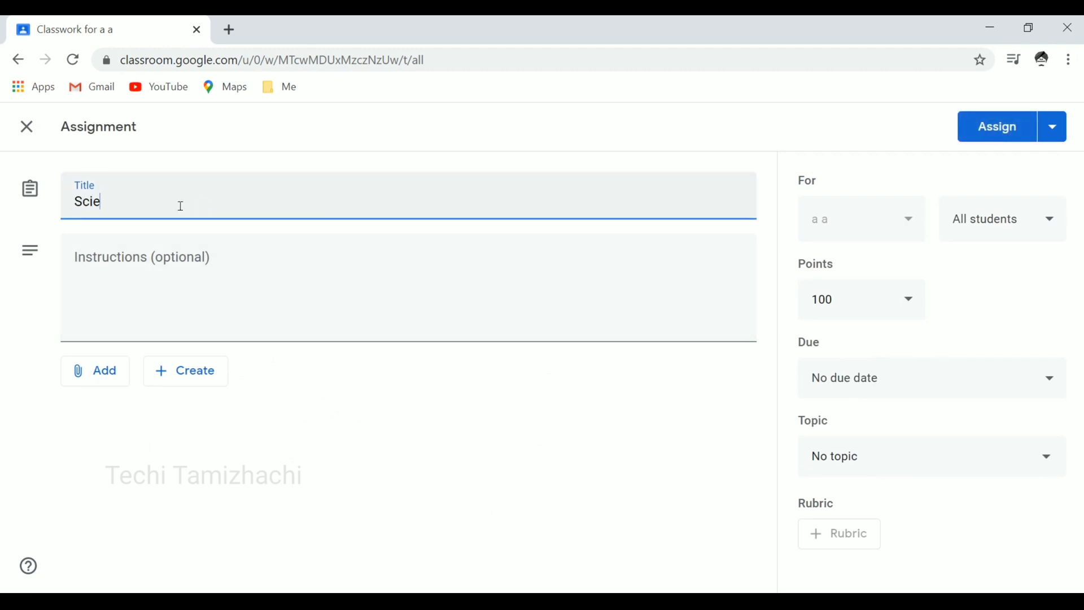
text(nce)
click(112, 294)
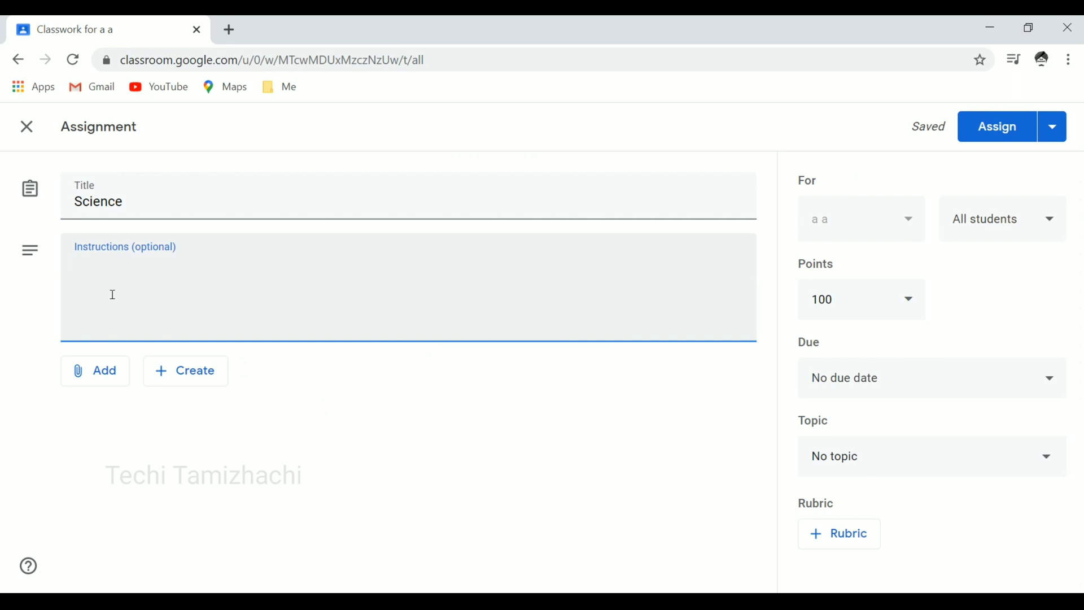
text(description)
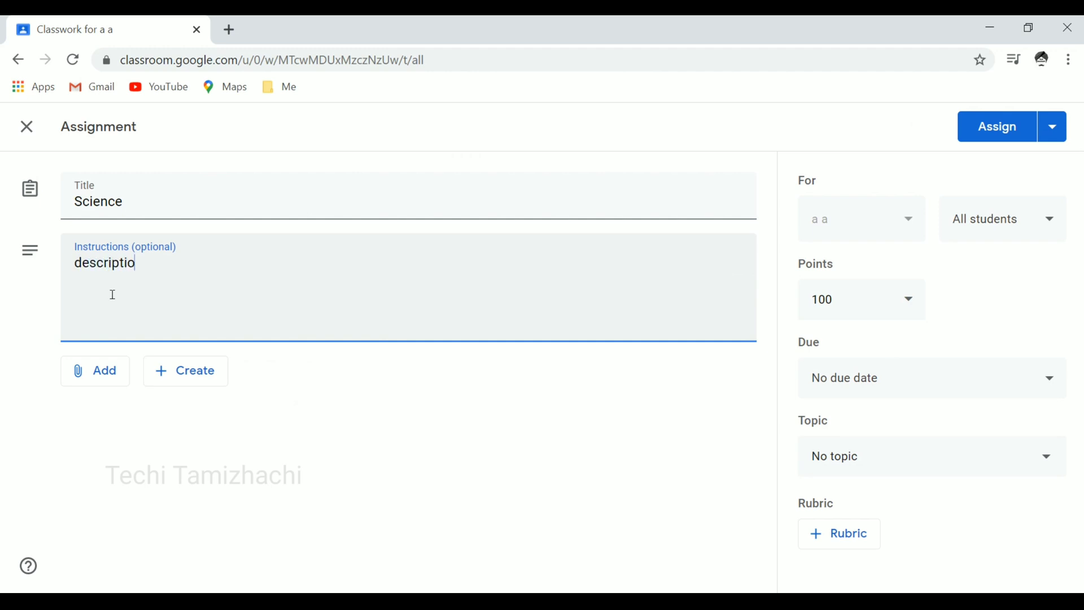
Attach the "Assignment" document from Google Drive and set it to make a copy for each student
click(94, 383)
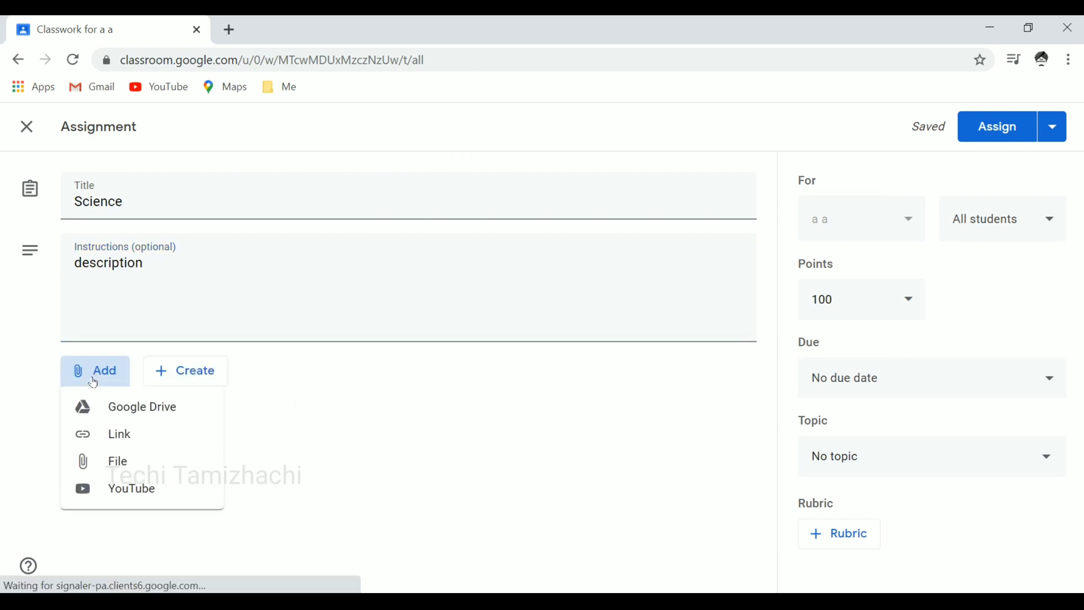
click(148, 420)
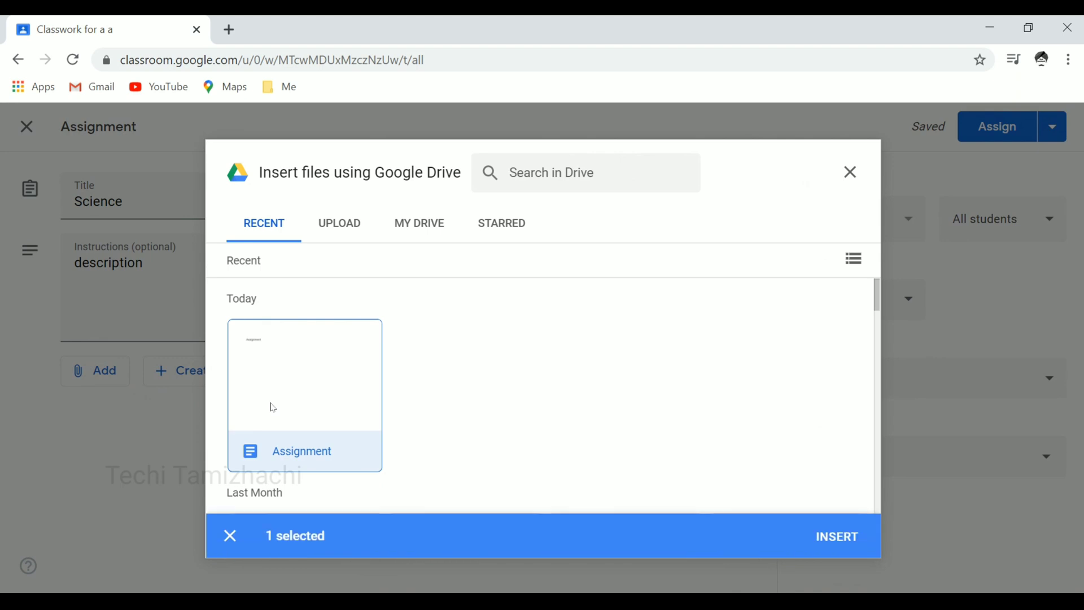
click(271, 404)
click(271, 405)
click(843, 536)
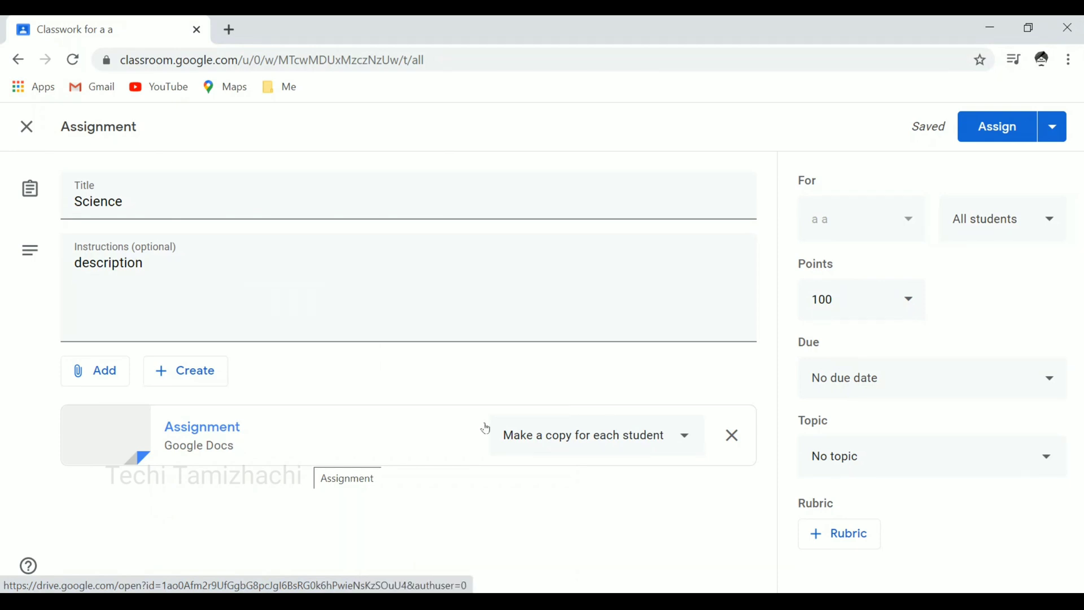
click(604, 438)
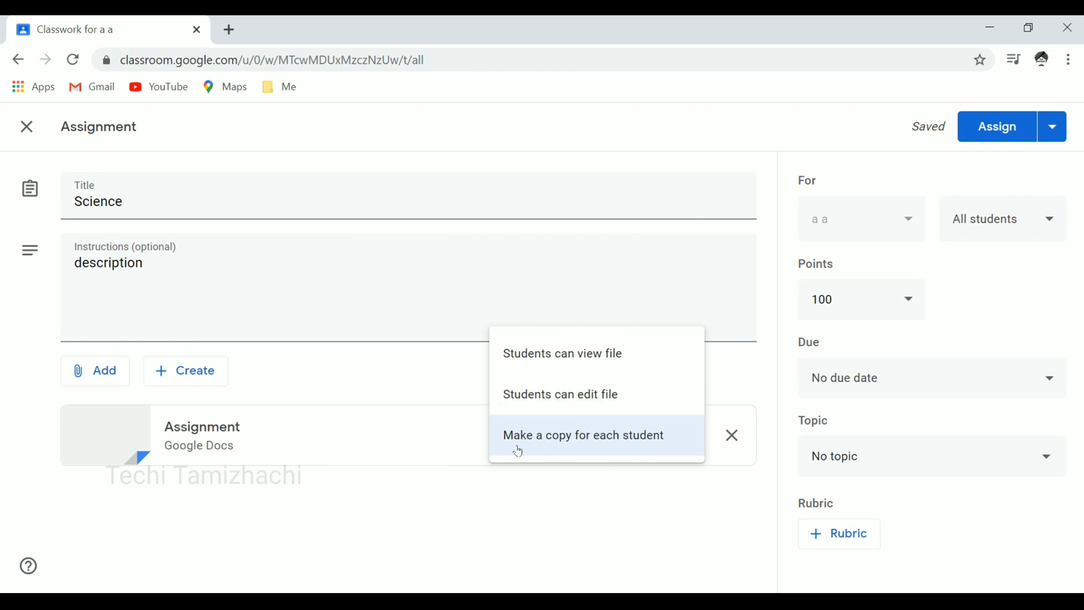
click(645, 450)
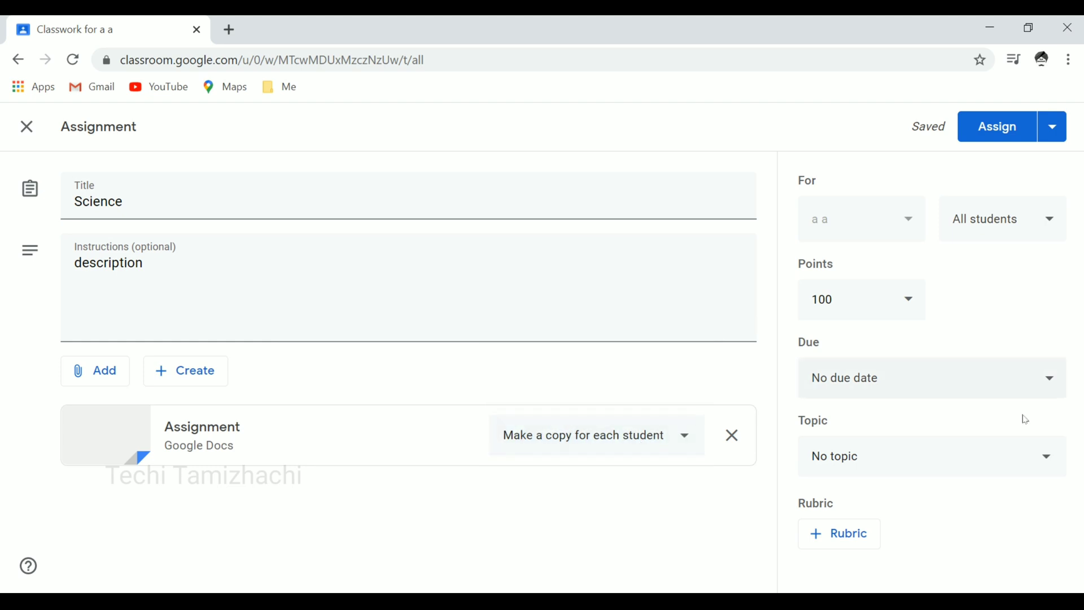
Examine which individual students the Science assignment can be given to
click(1049, 229)
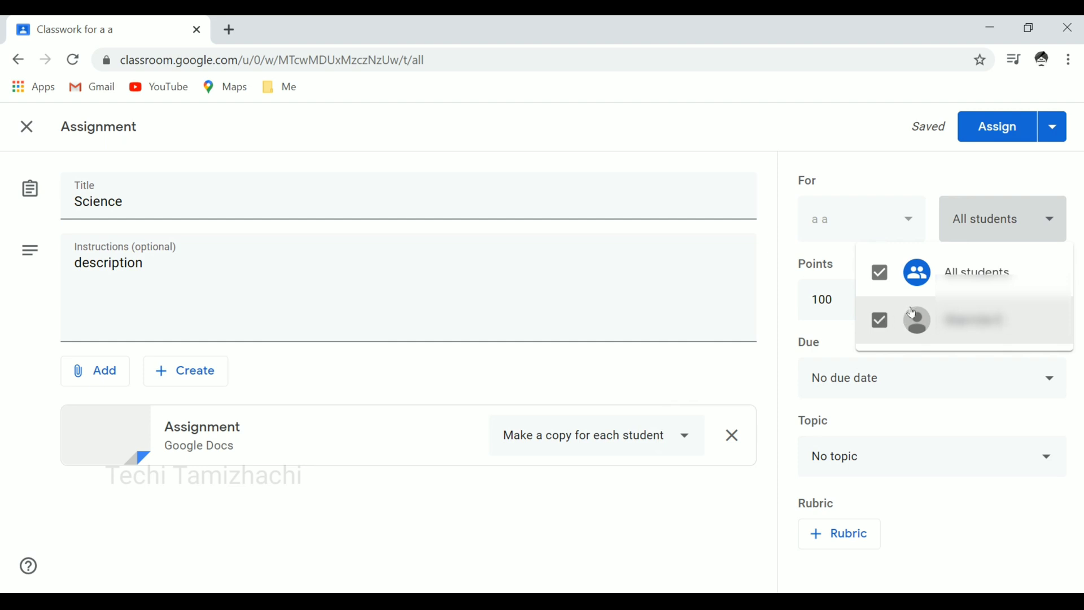
click(884, 326)
click(884, 326)
click(968, 232)
Set the Science assignment's points to 10
click(877, 292)
click(913, 301)
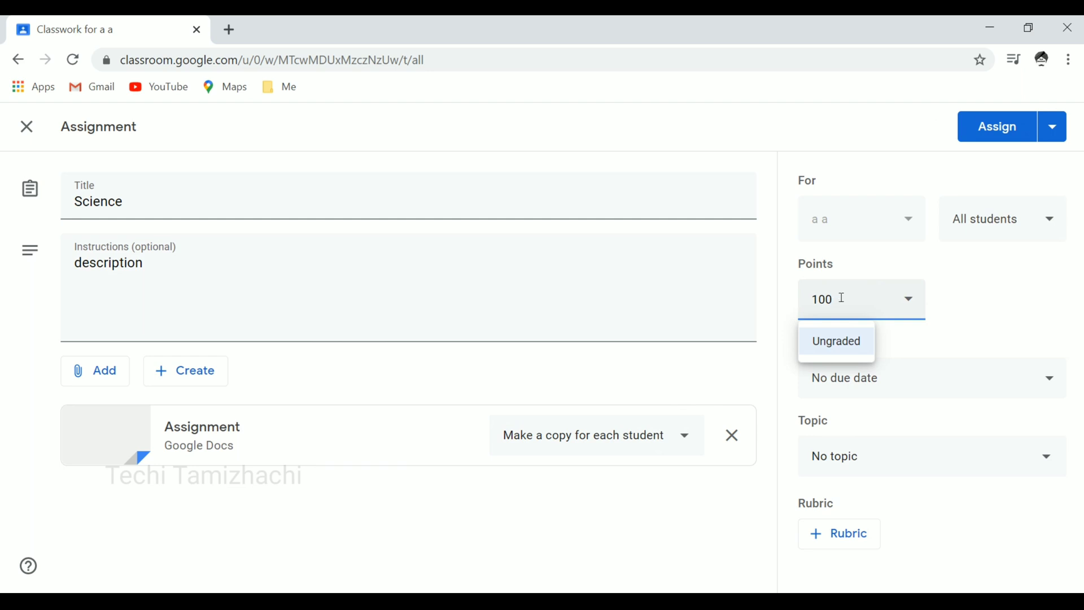
key(BackSpace)
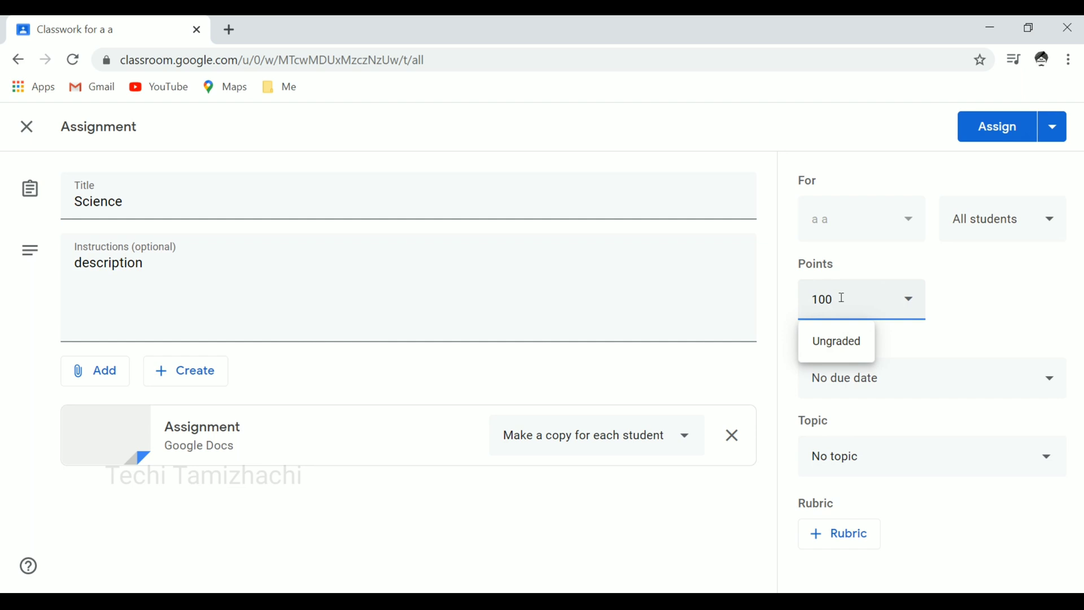
key(BackSpace)
click(971, 321)
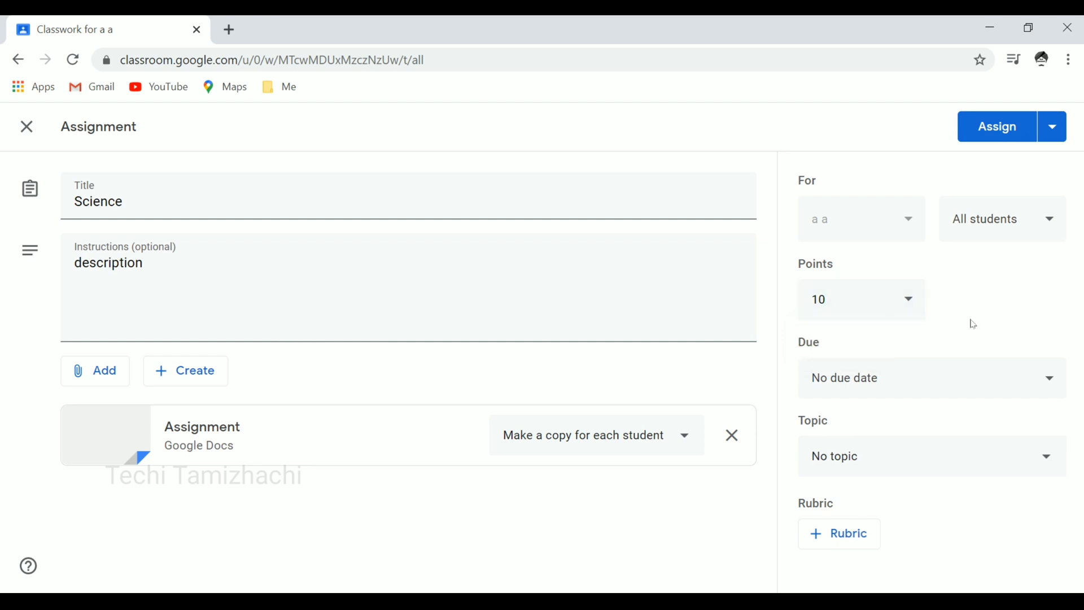
Set the assignment's due date to Sep 30, 2020
click(1046, 381)
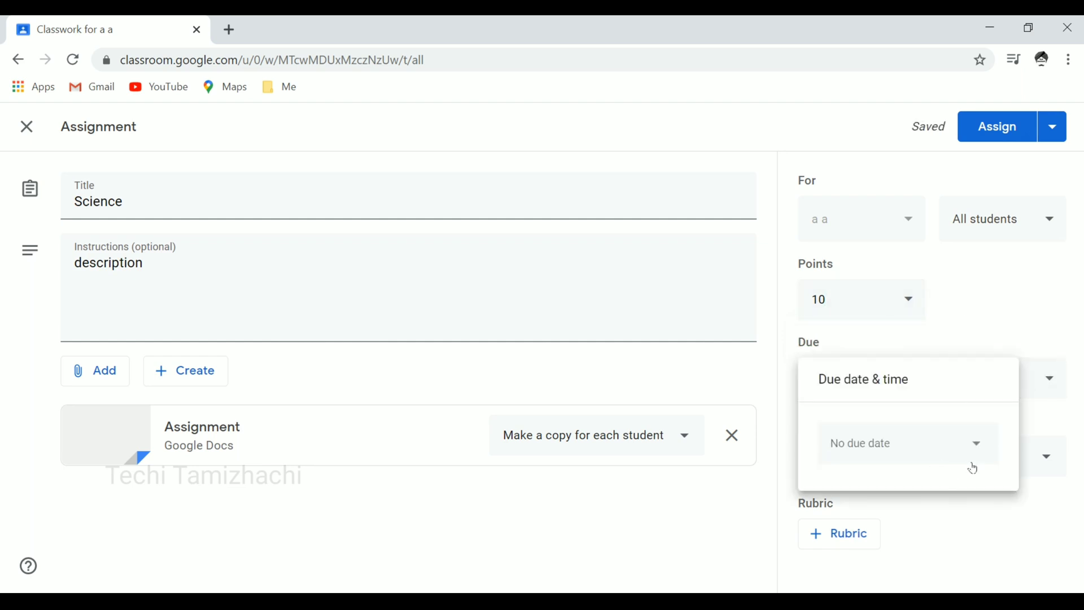
click(976, 444)
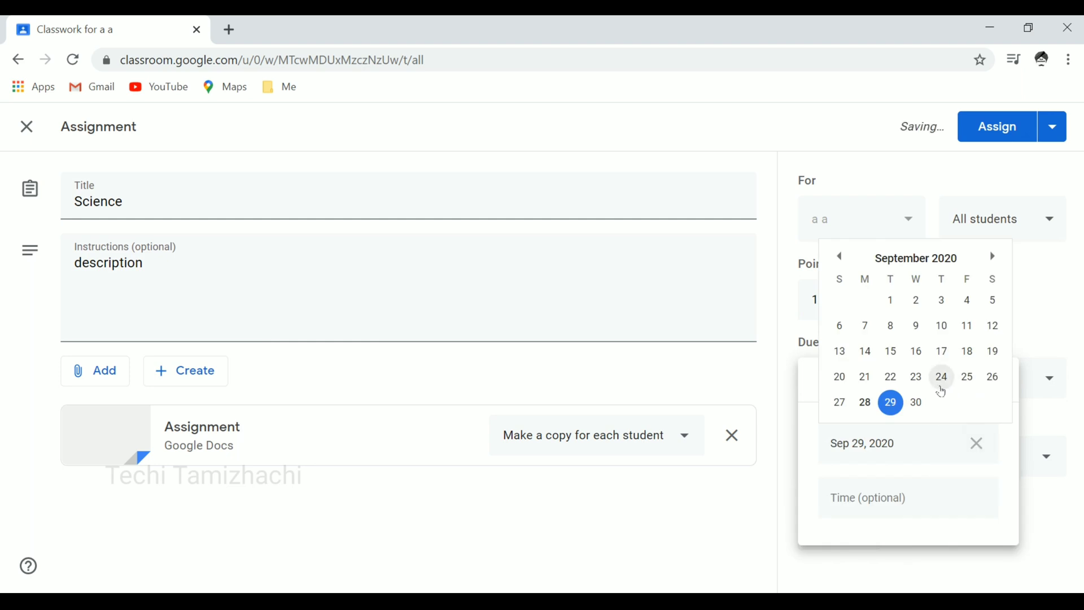
click(916, 404)
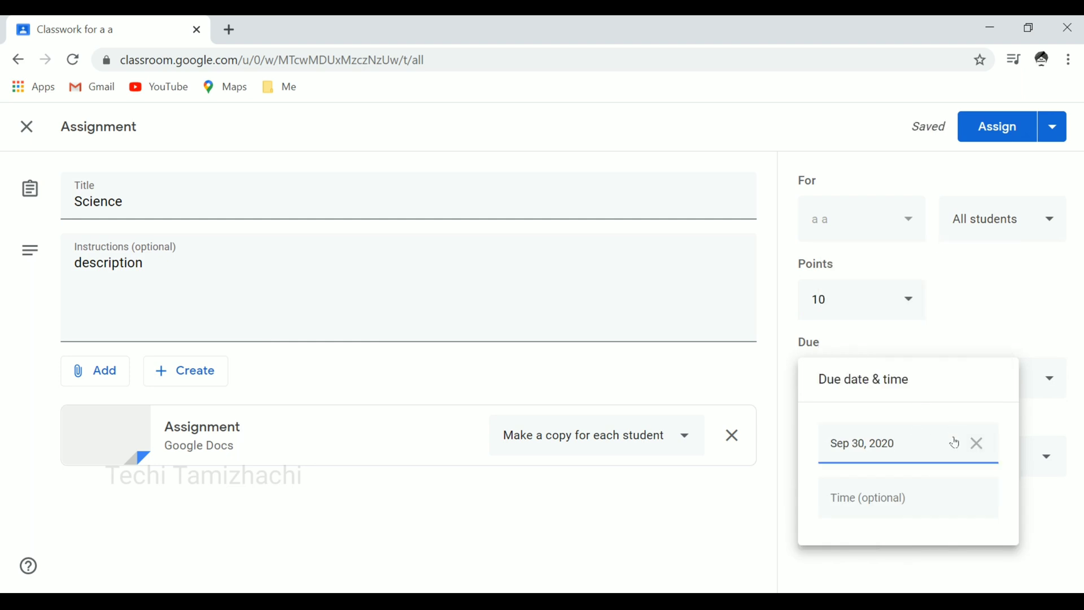
click(1027, 515)
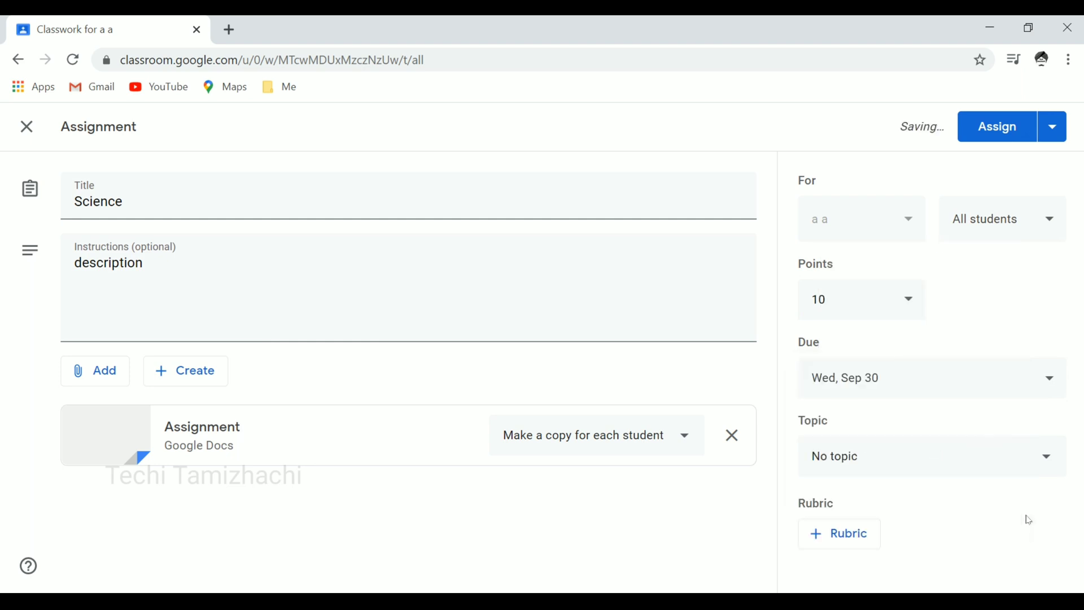
Create a new topic named "Heart" for the assignment
click(1043, 467)
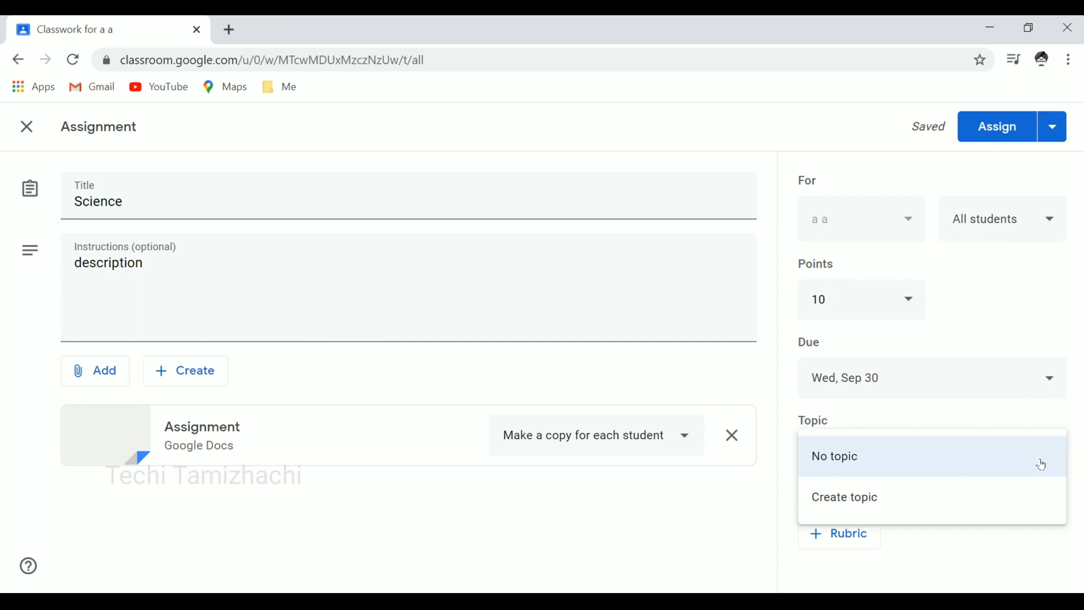
click(930, 508)
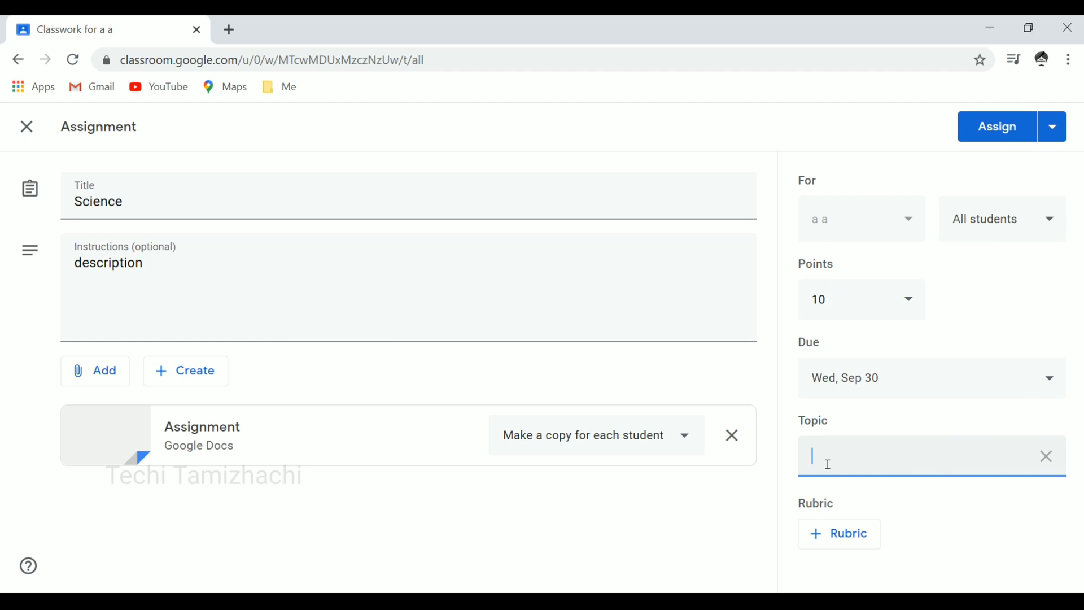
text(Heart)
Check the assignment's publishing options and assign it immediately to all students
click(1053, 127)
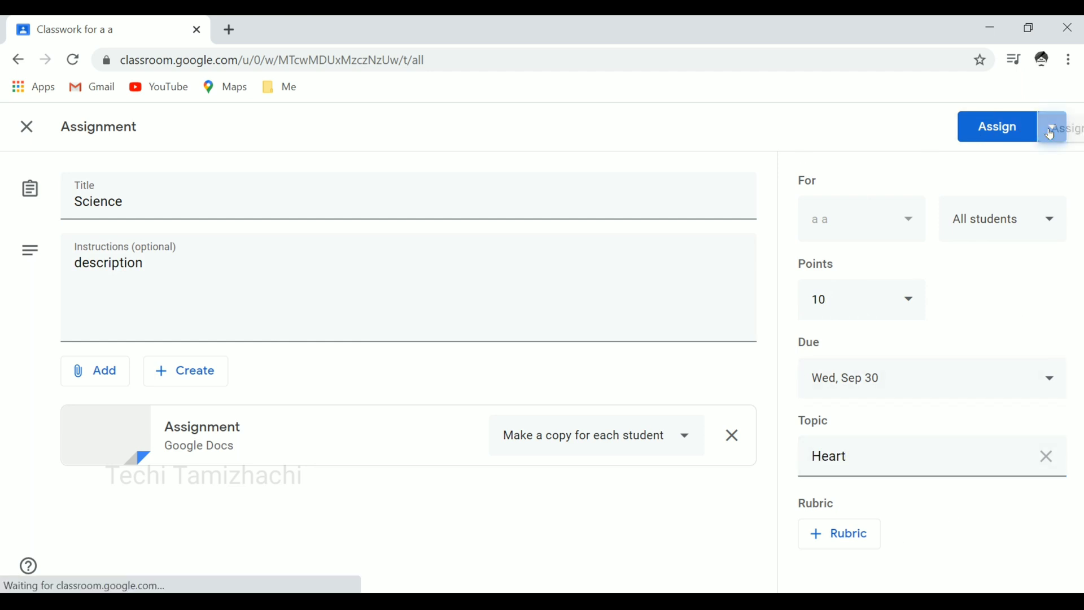
click(909, 145)
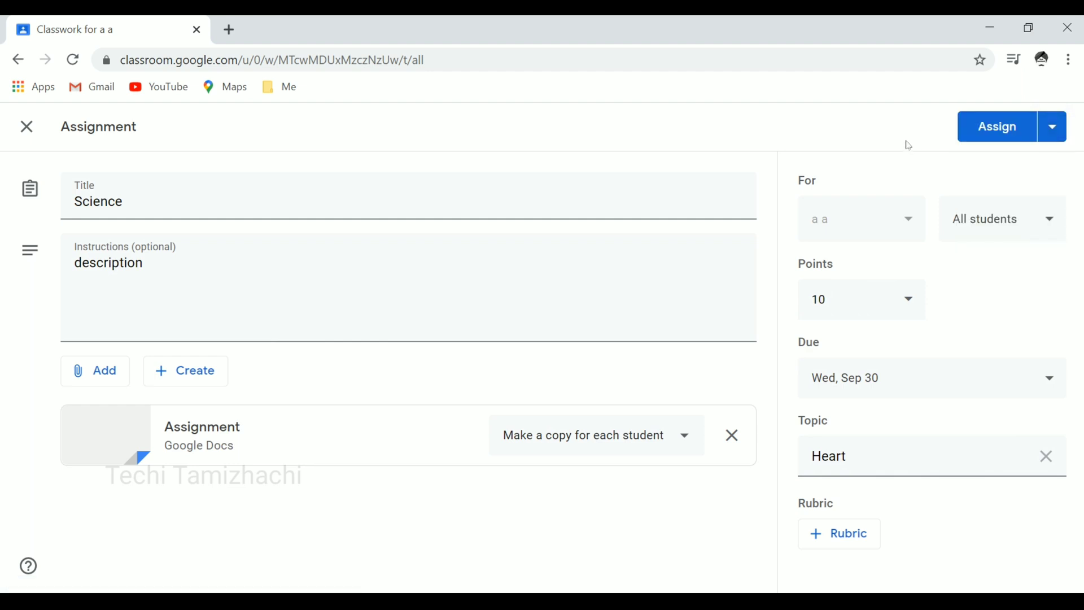
click(1010, 142)
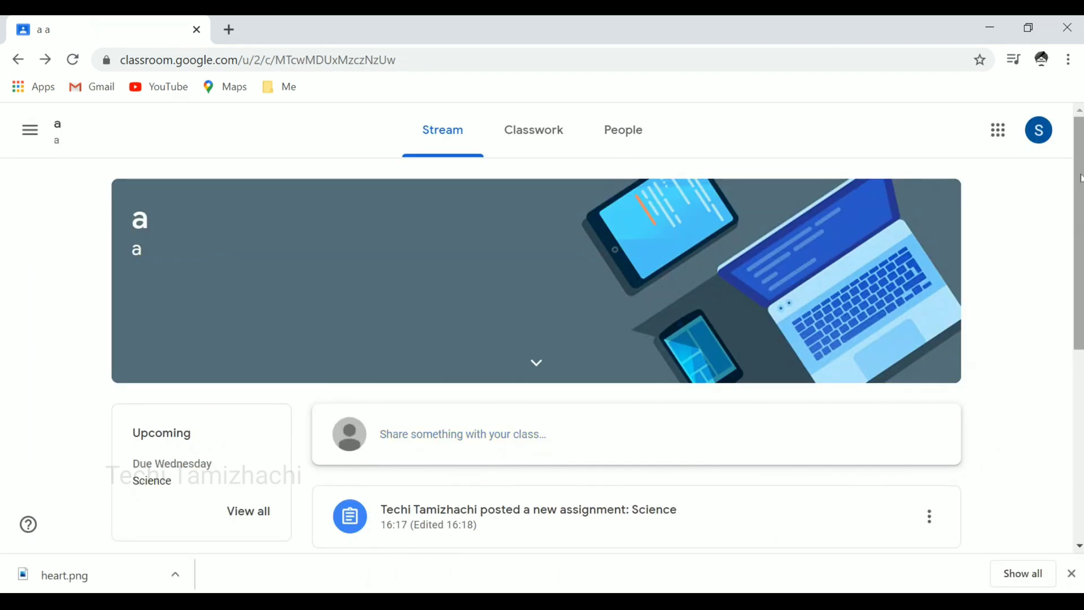
Open the student's Google Docs attachment in the Science assignment and paste the heart diagram under the "Assignment" line
scroll(1074, 185, down, 3)
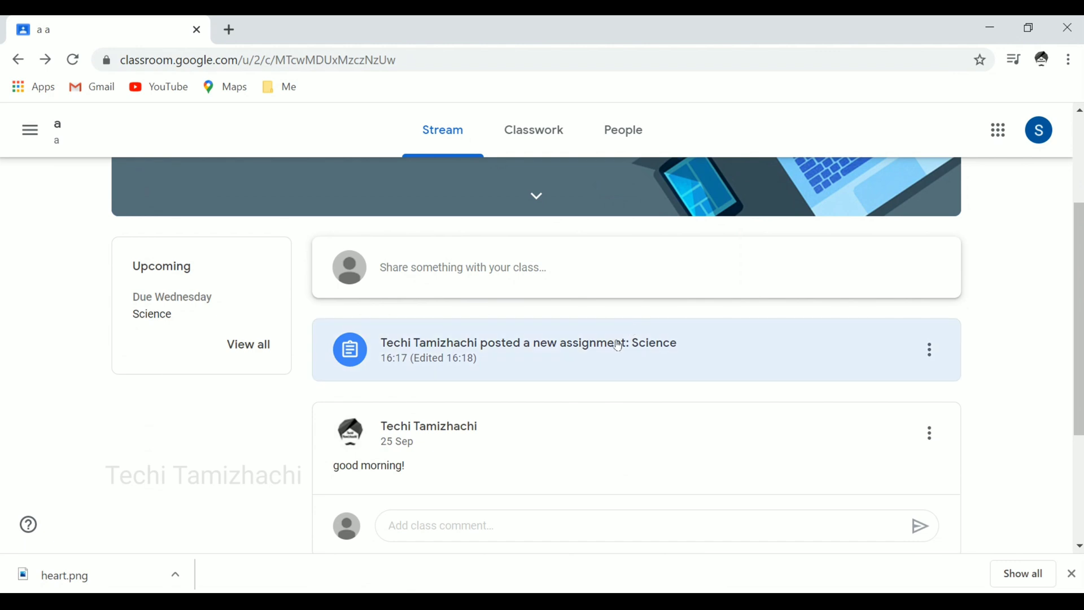
click(574, 346)
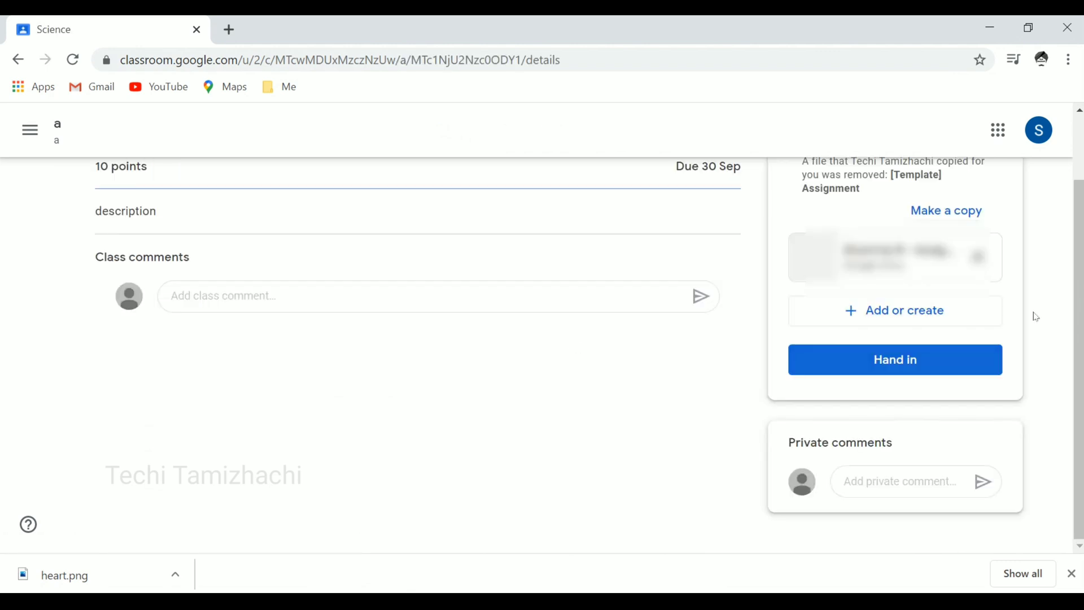
drag(1083, 364, 1083, 300)
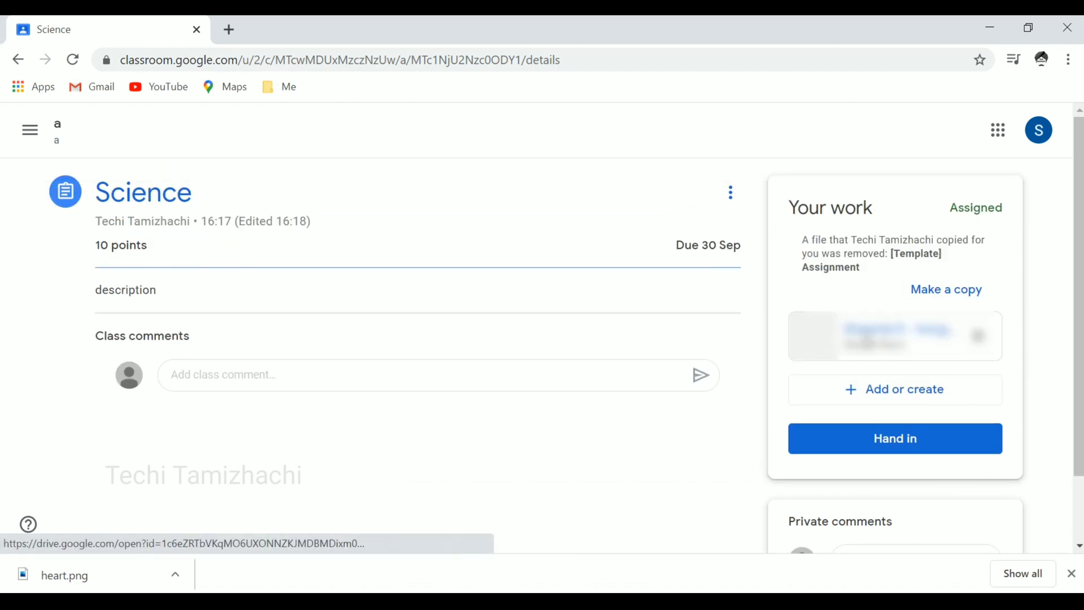
click(869, 336)
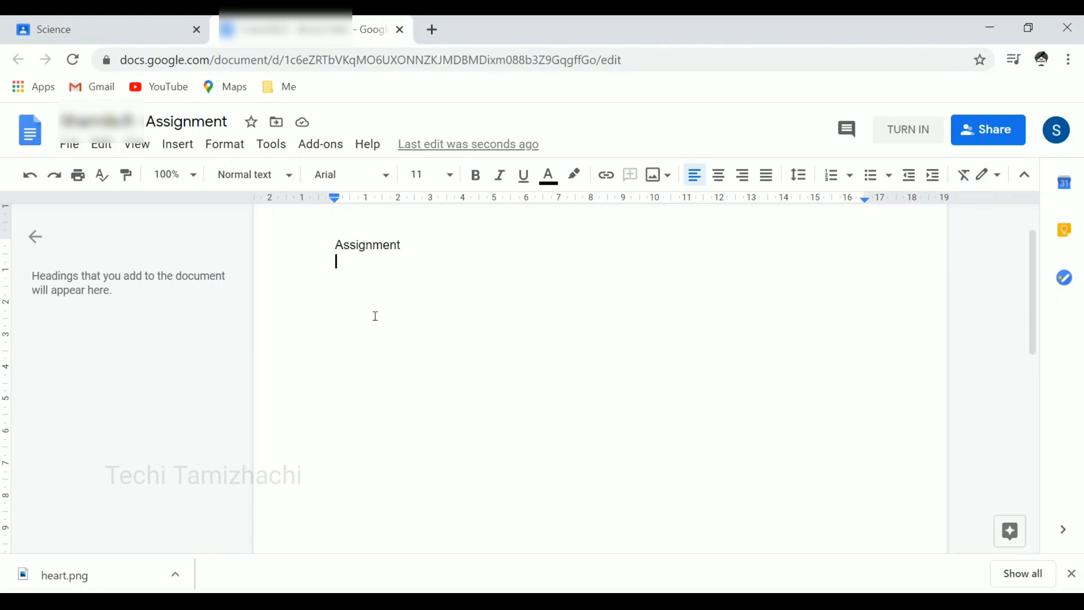
key(ctrl+v)
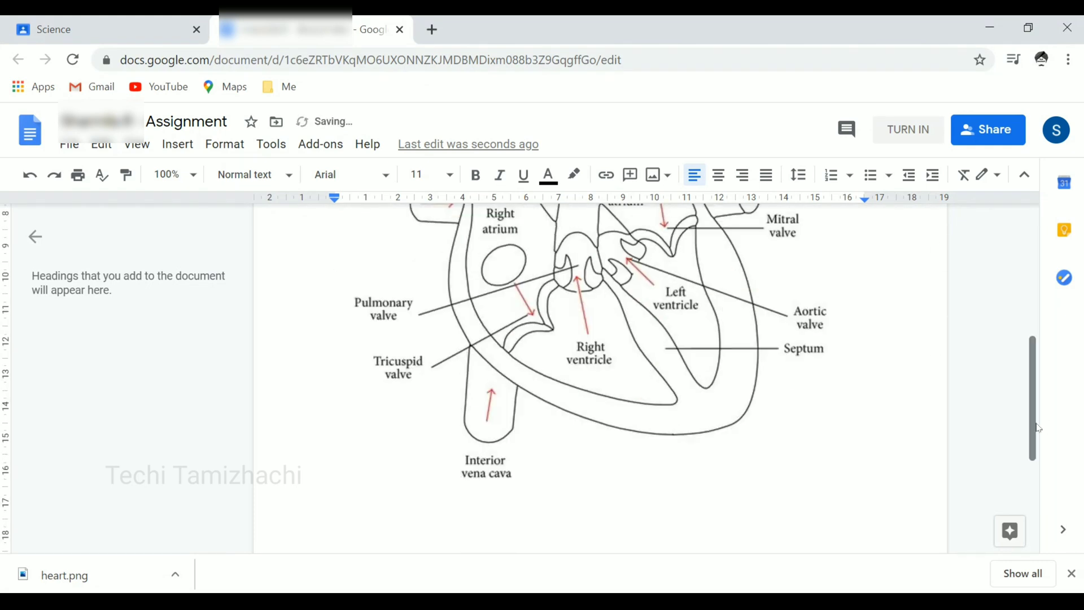
scroll(849, 495, up, 10)
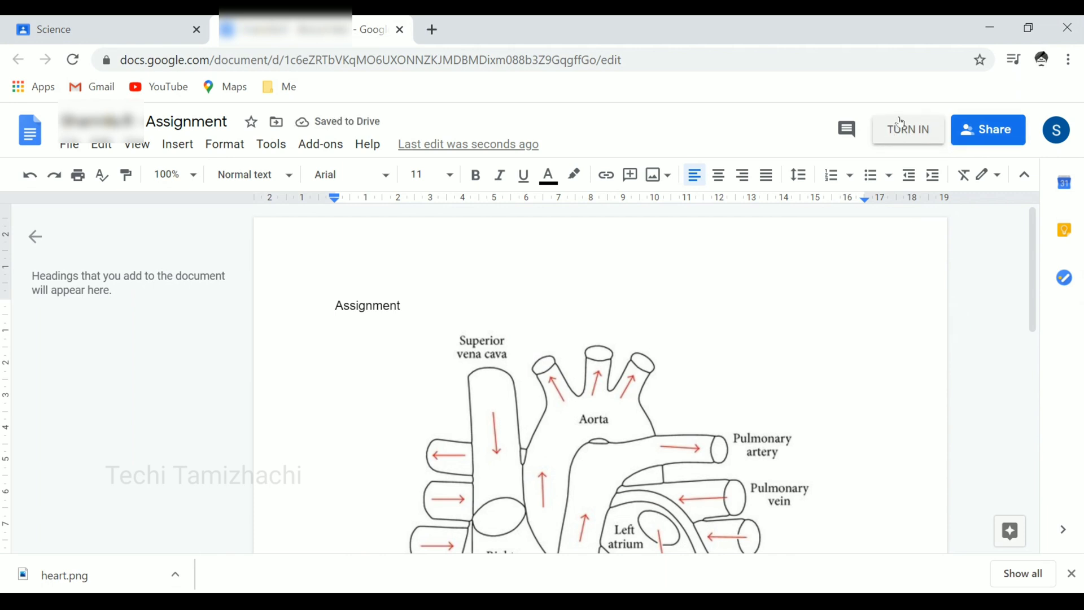
Turn in the completed document and confirm handing in the work for the Science assignment
click(901, 122)
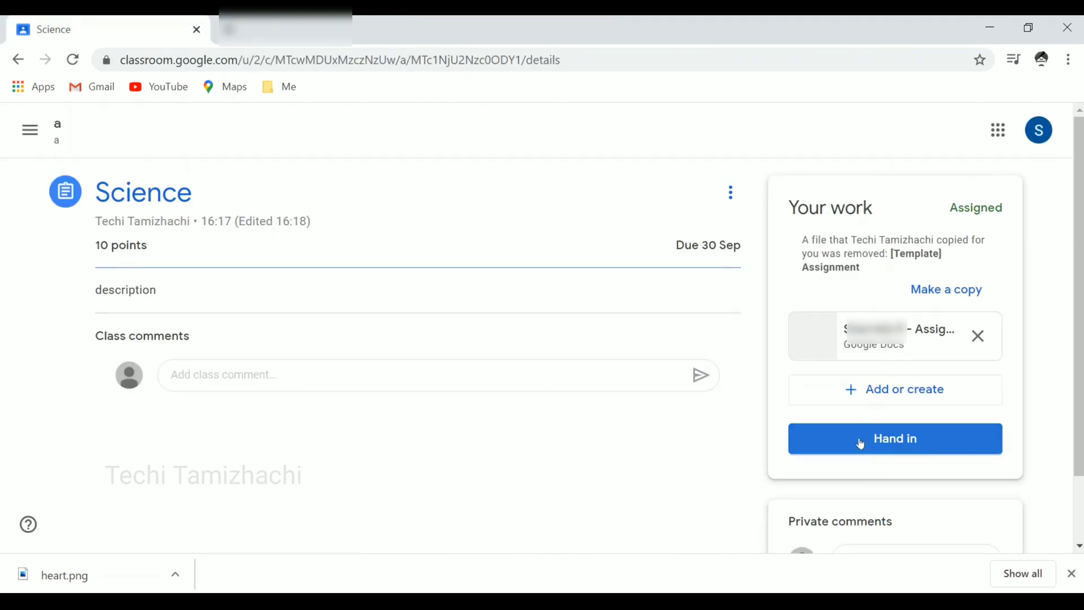
click(907, 444)
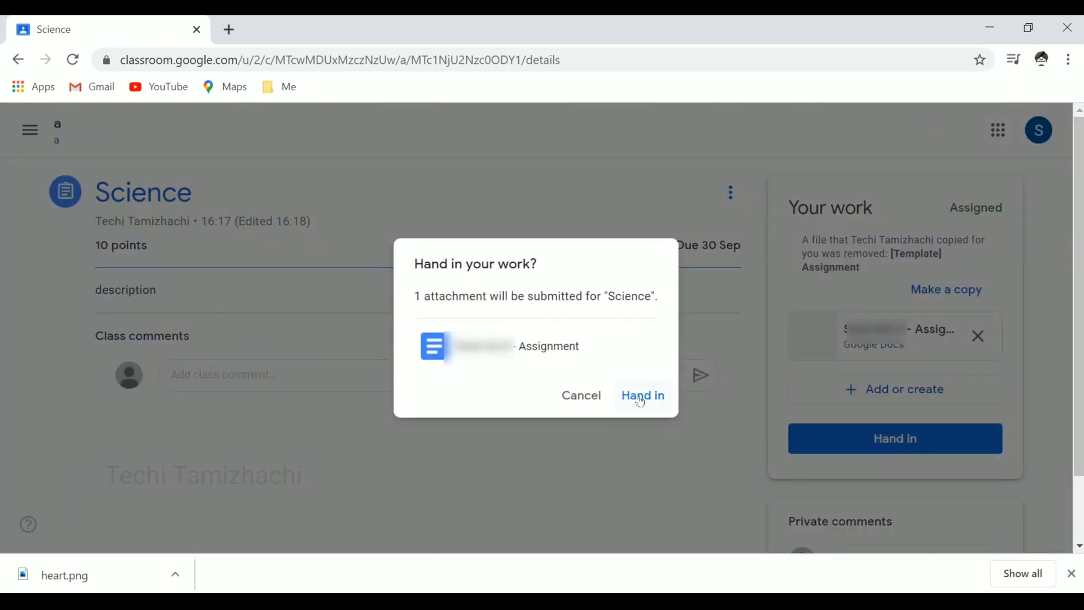
click(643, 396)
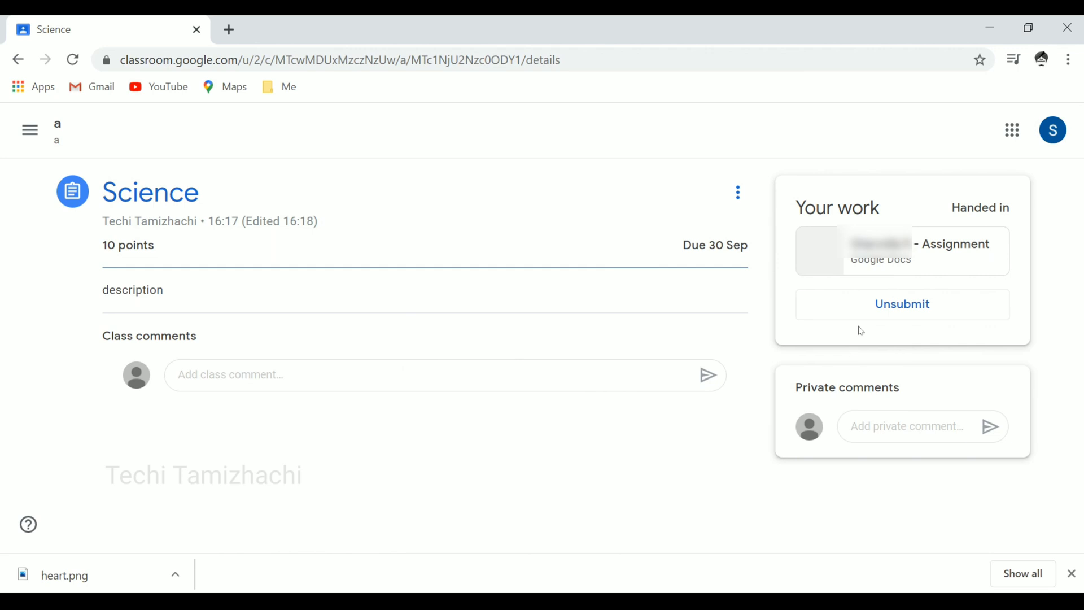
Unsubmit the Science work and hand it in again
click(885, 306)
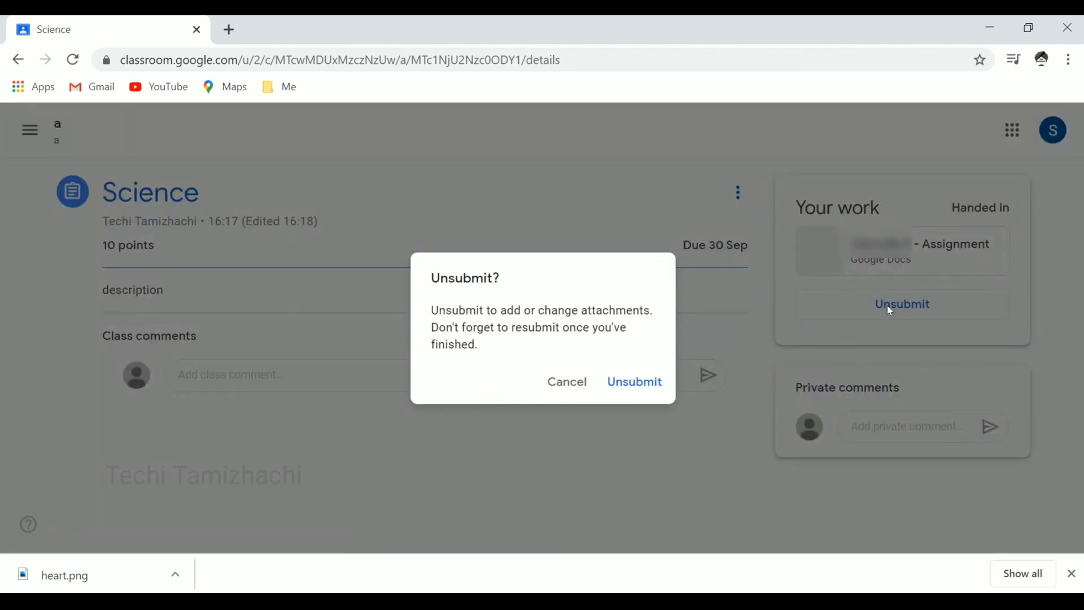
click(637, 382)
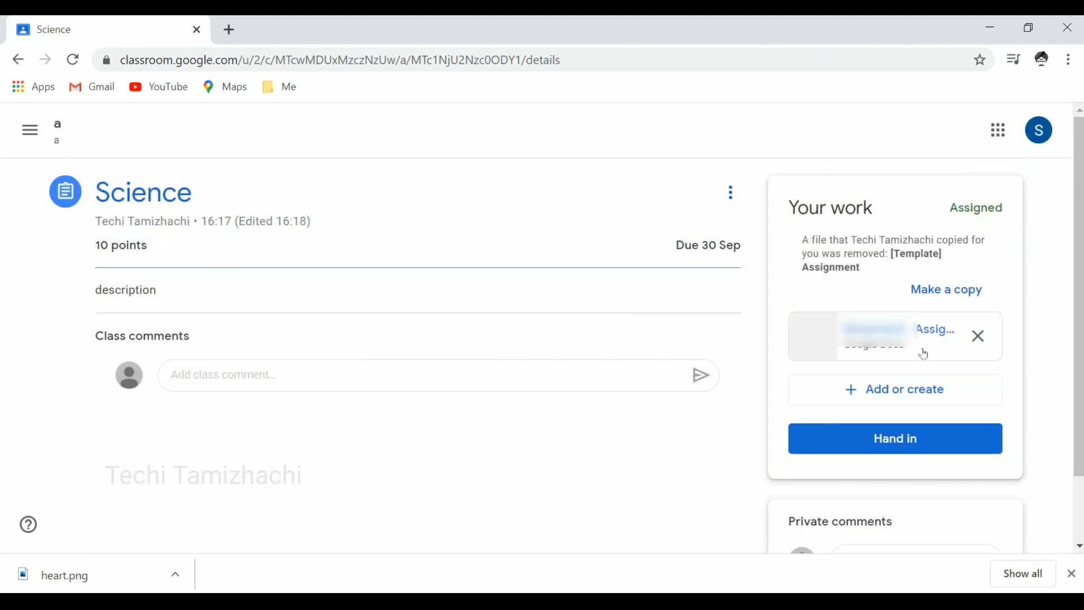
click(872, 438)
click(639, 399)
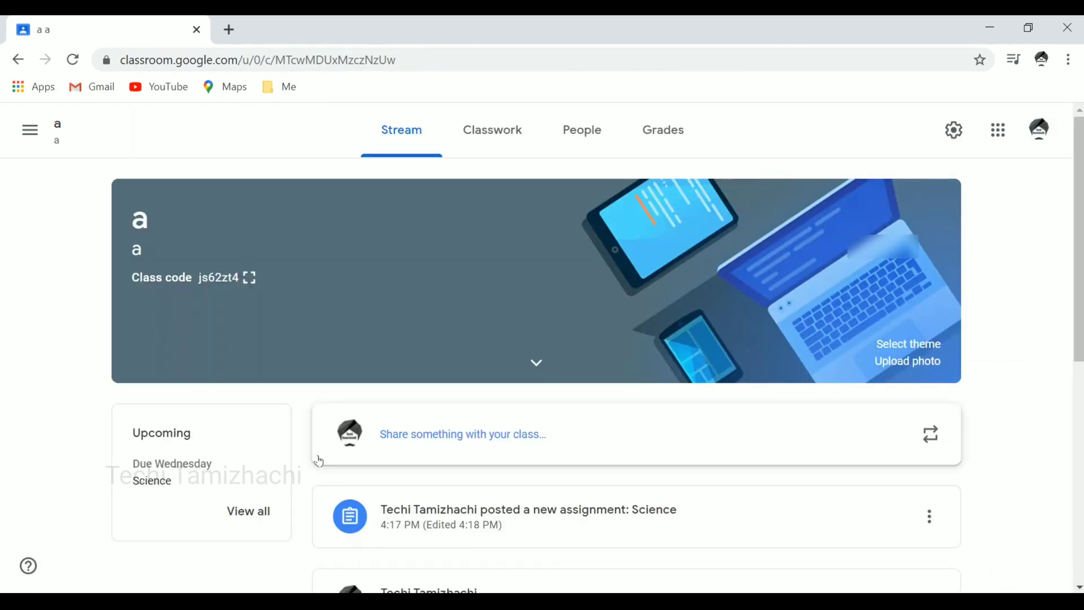
From the teacher's view of the class, open the student's submitted Science document for grading
click(573, 145)
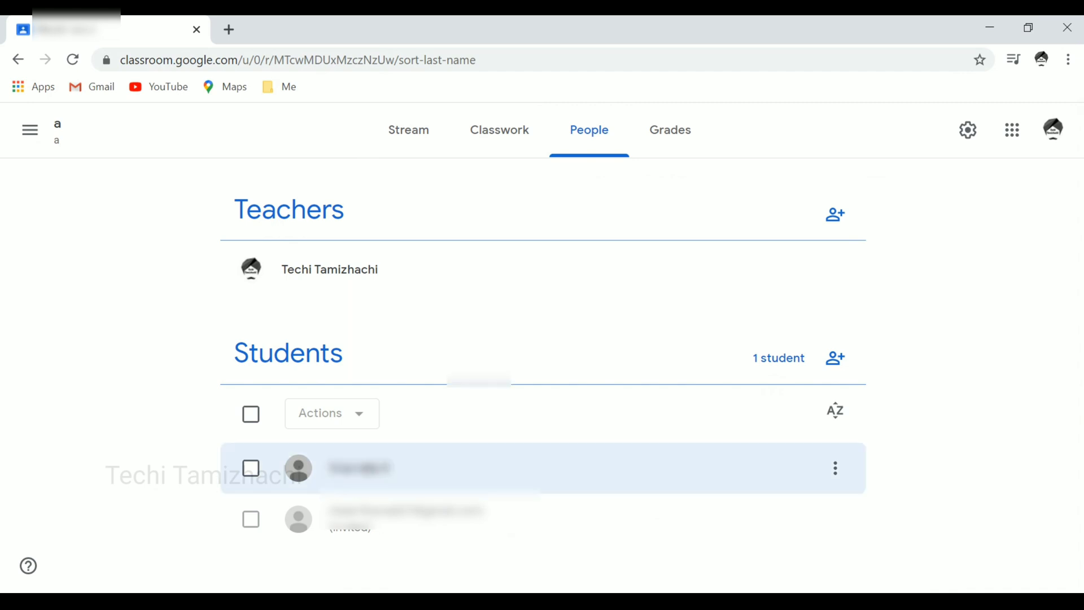
click(364, 468)
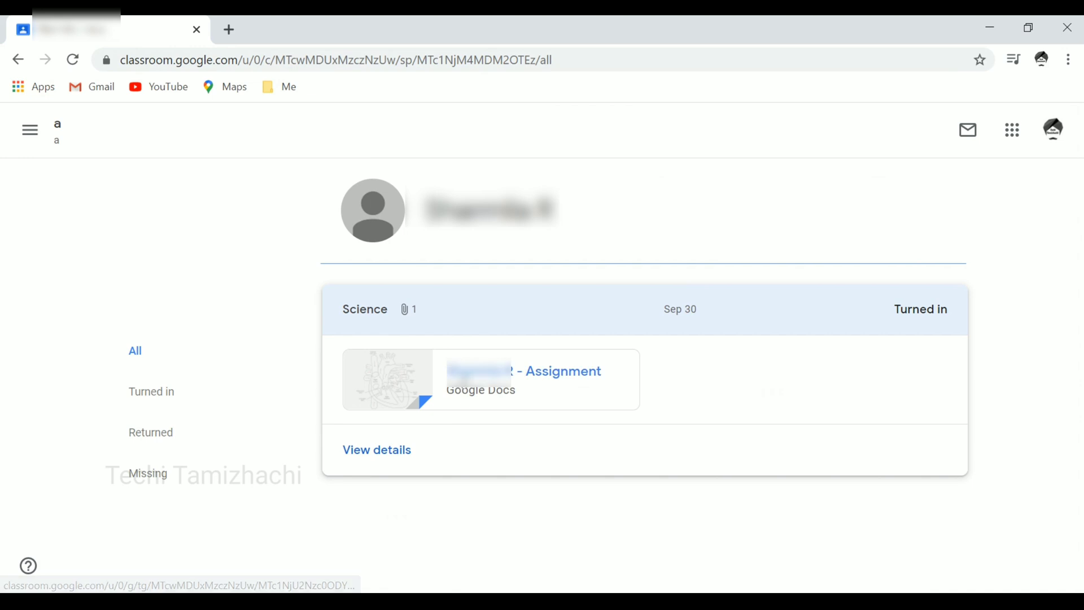
click(465, 378)
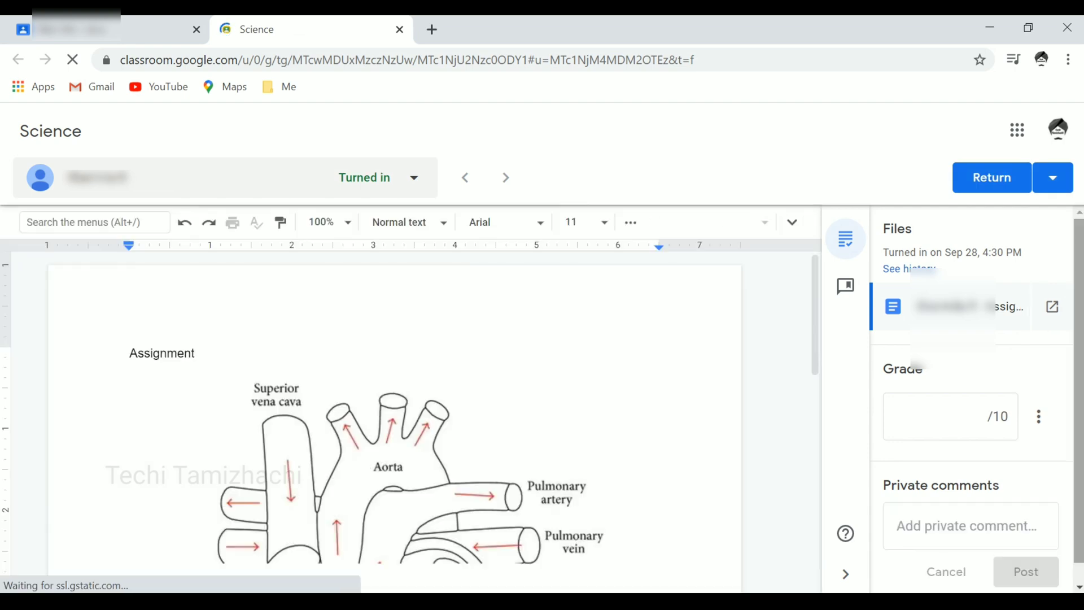
drag(1079, 277, 1080, 364)
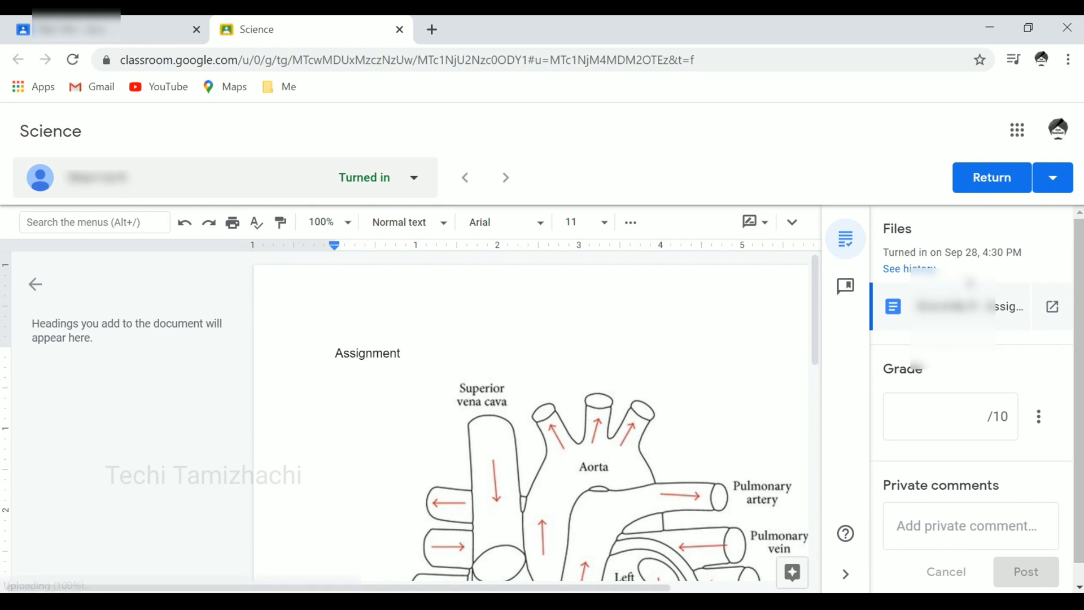
Grade the Science submission 9 out of 10 and post the private comment "good"
click(957, 422)
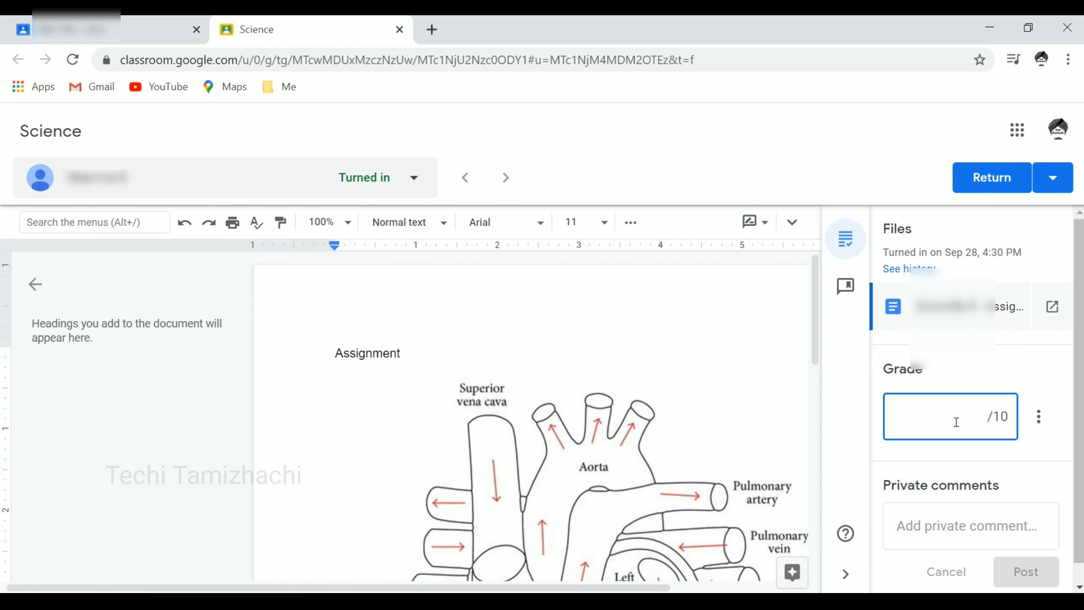
text(9)
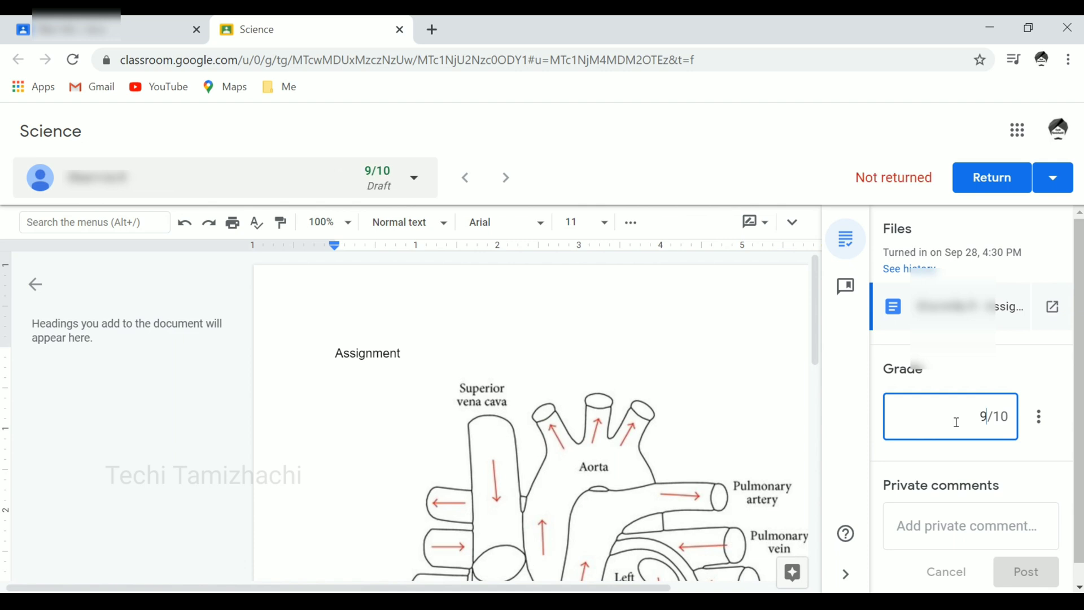
scroll(1081, 387, down, 1)
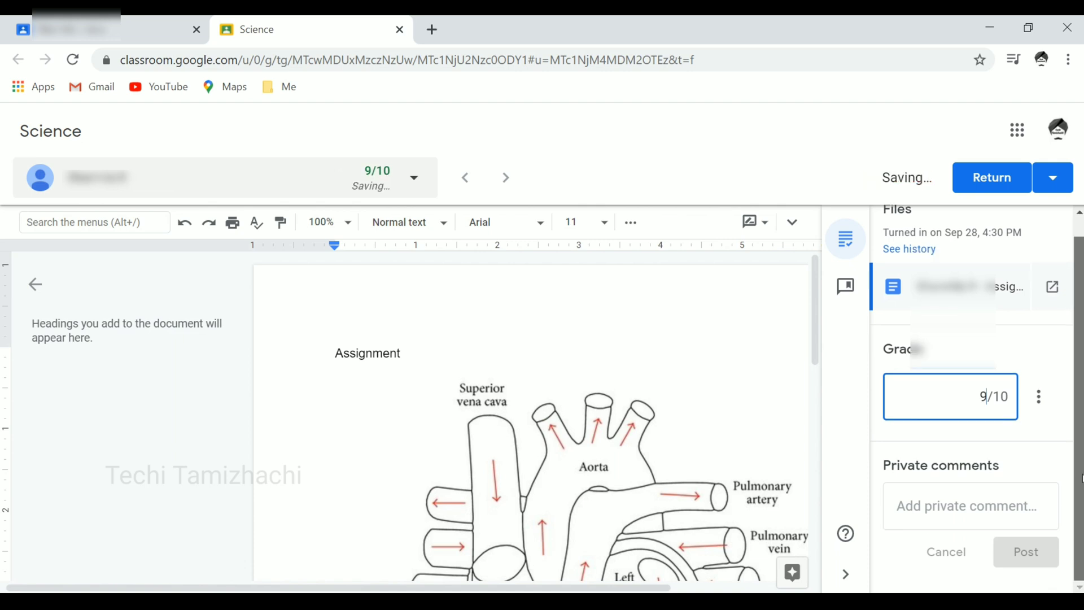
click(990, 500)
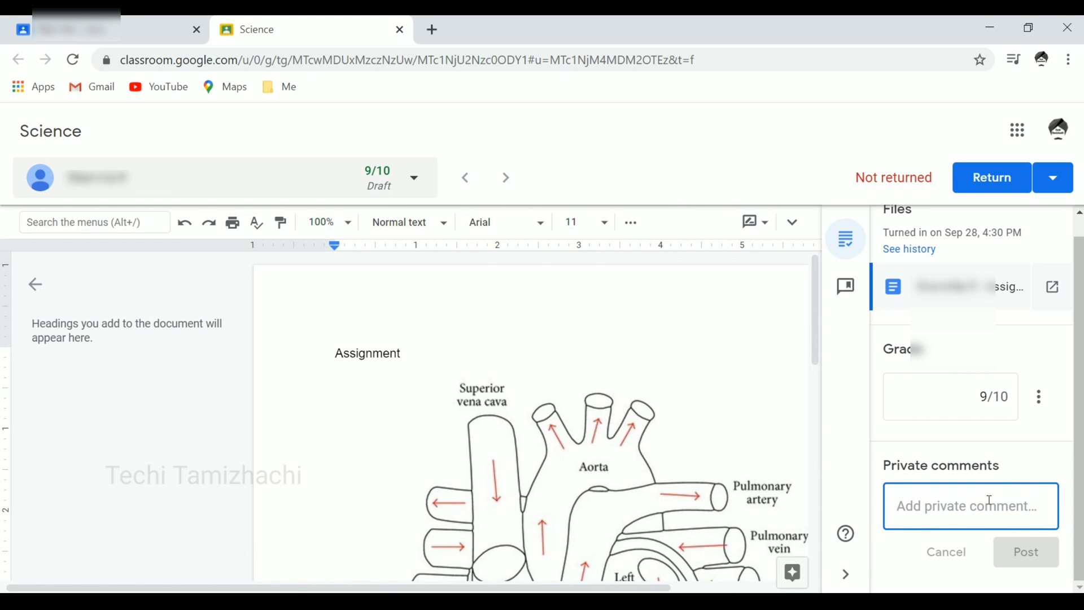
text(good)
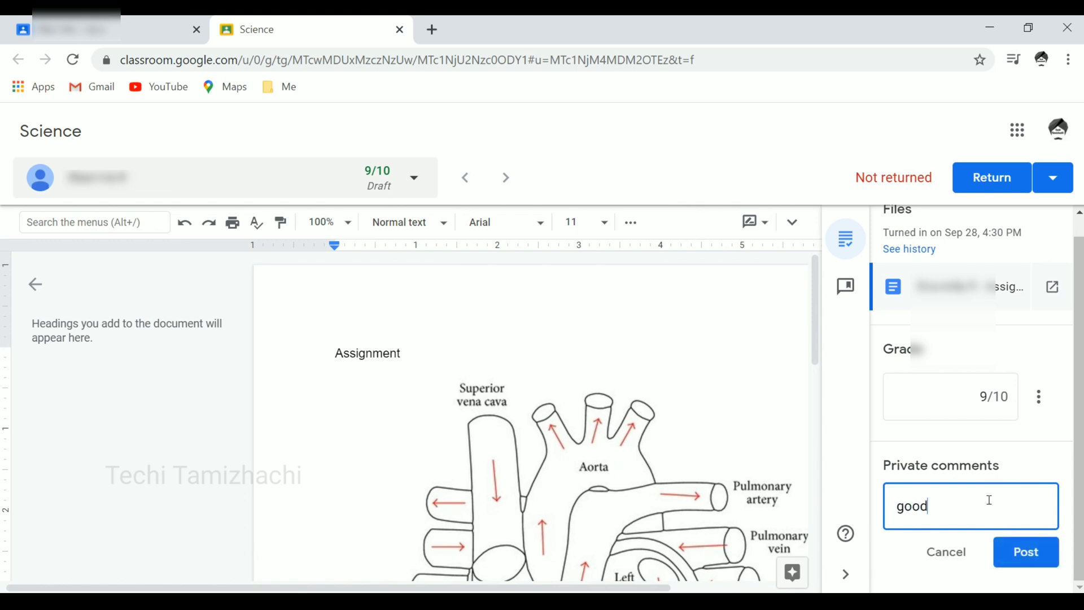
click(1026, 559)
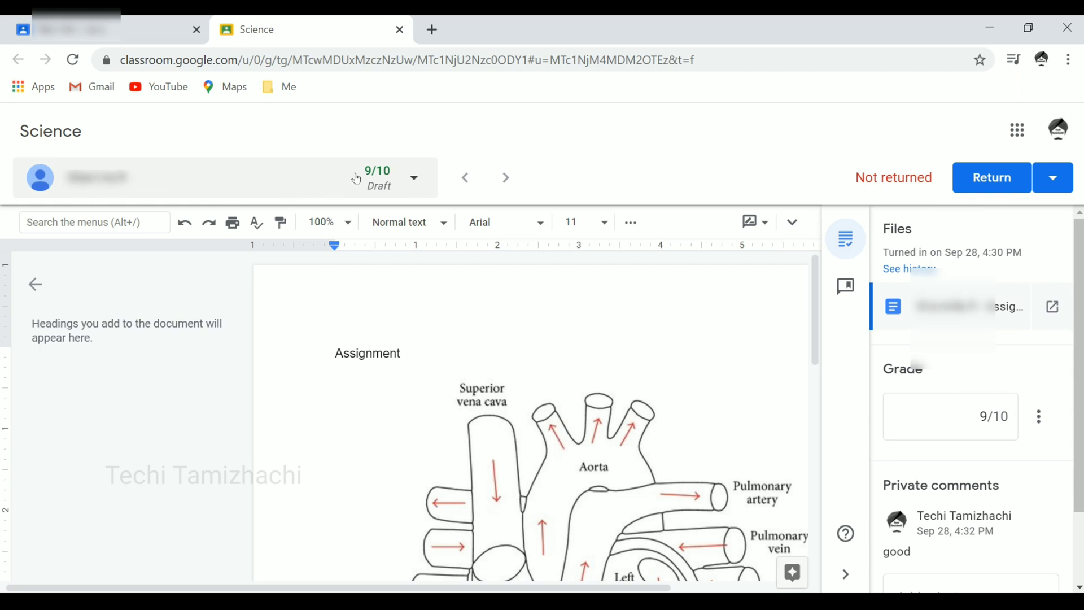
Check the list of student submissions, return the graded Science work to the student, and close the grading page
click(413, 181)
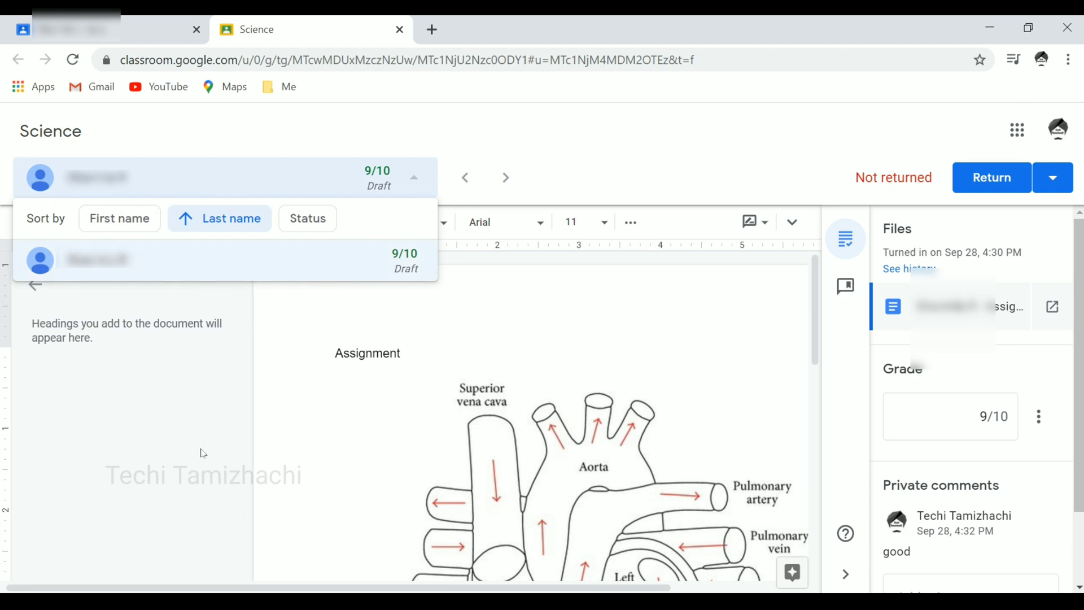
click(511, 408)
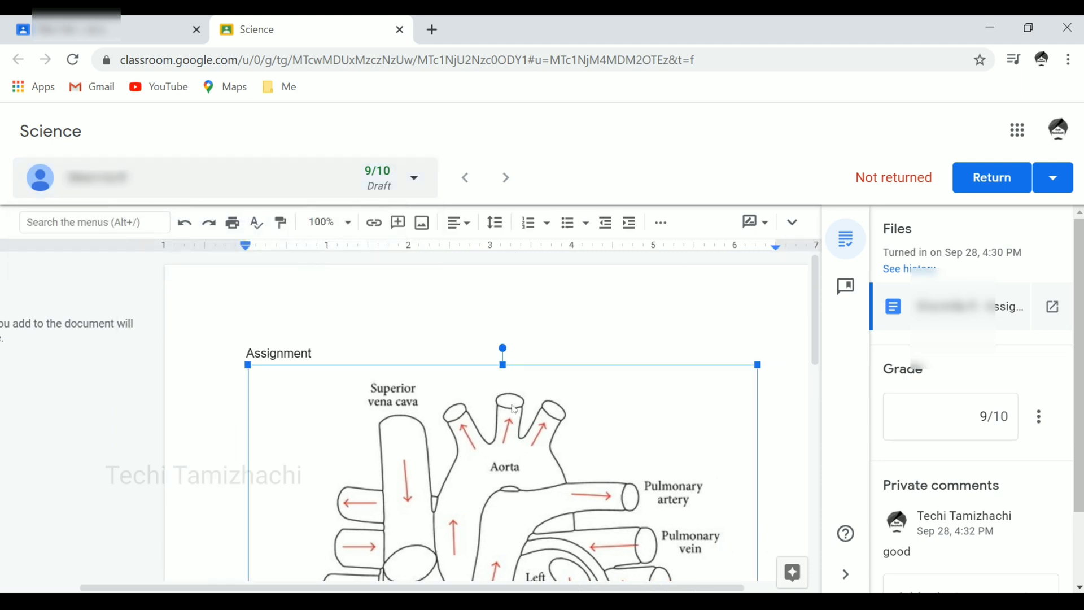
click(974, 191)
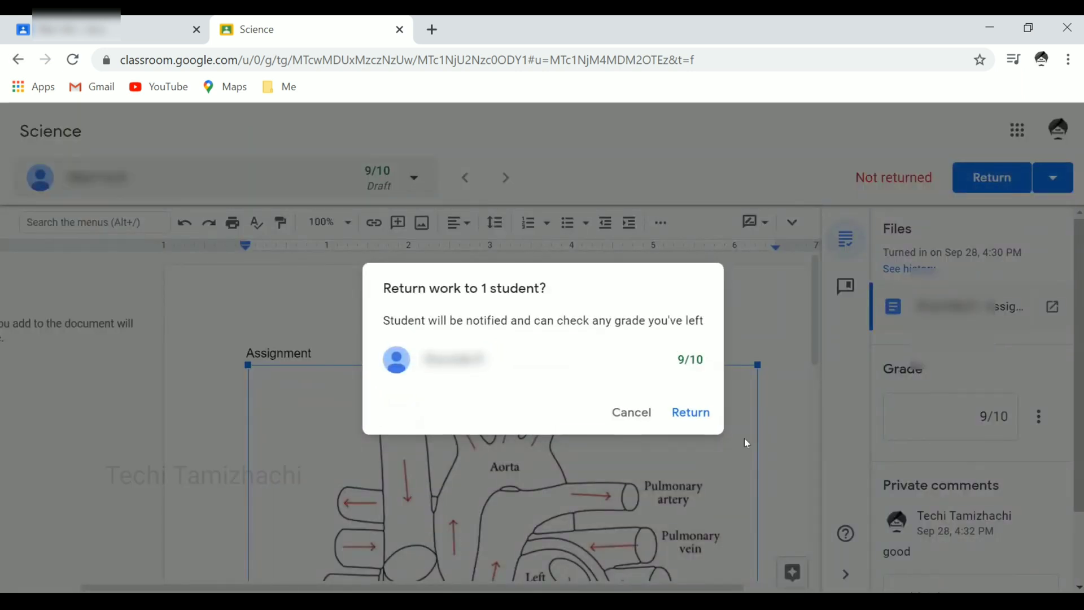
click(692, 416)
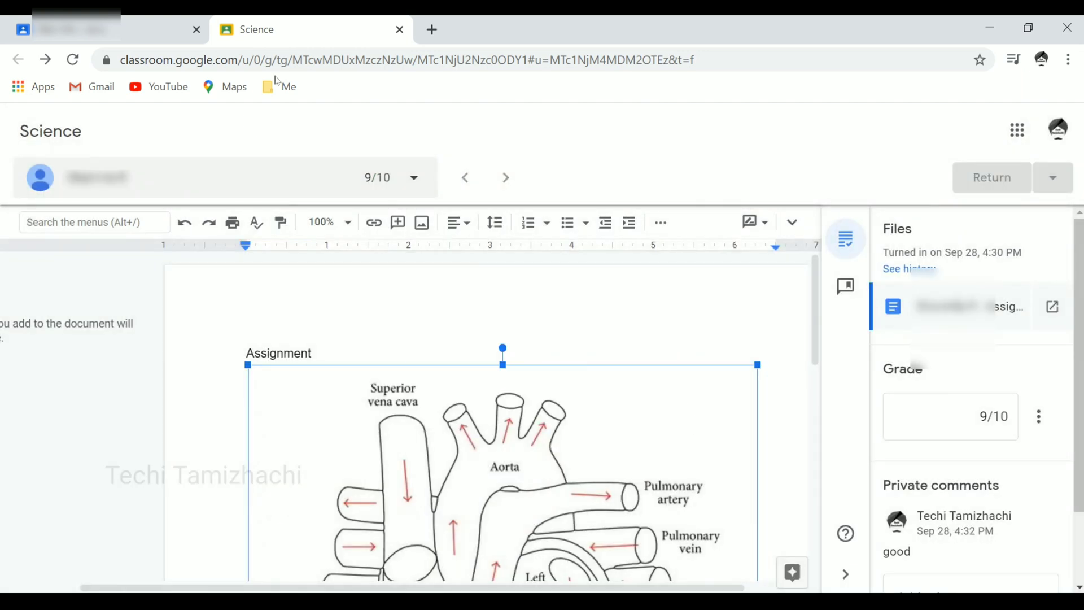
click(400, 30)
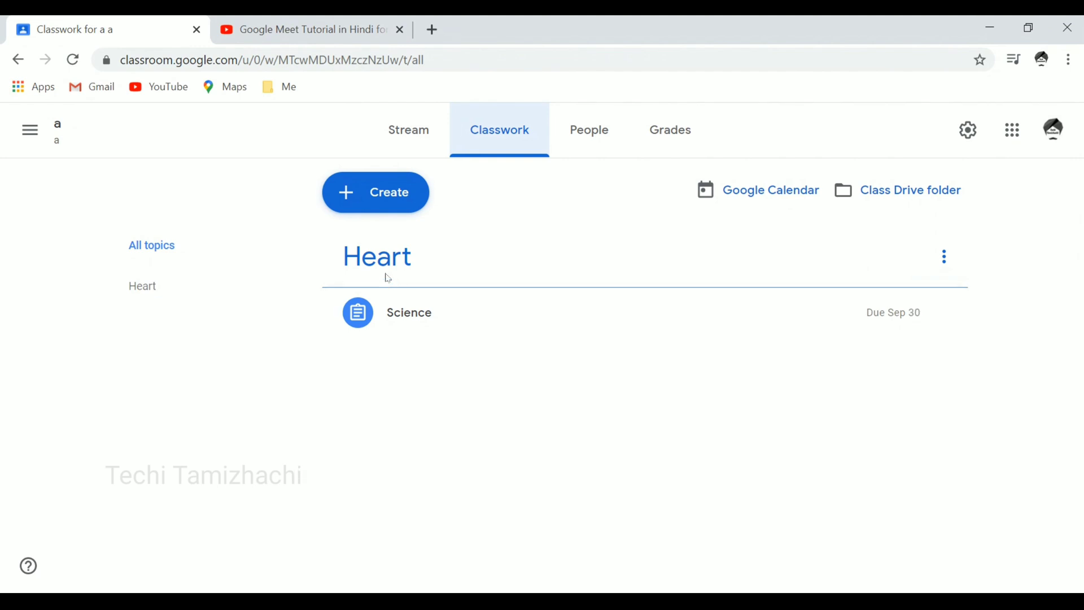
Start a new classwork material titled "A"
click(399, 196)
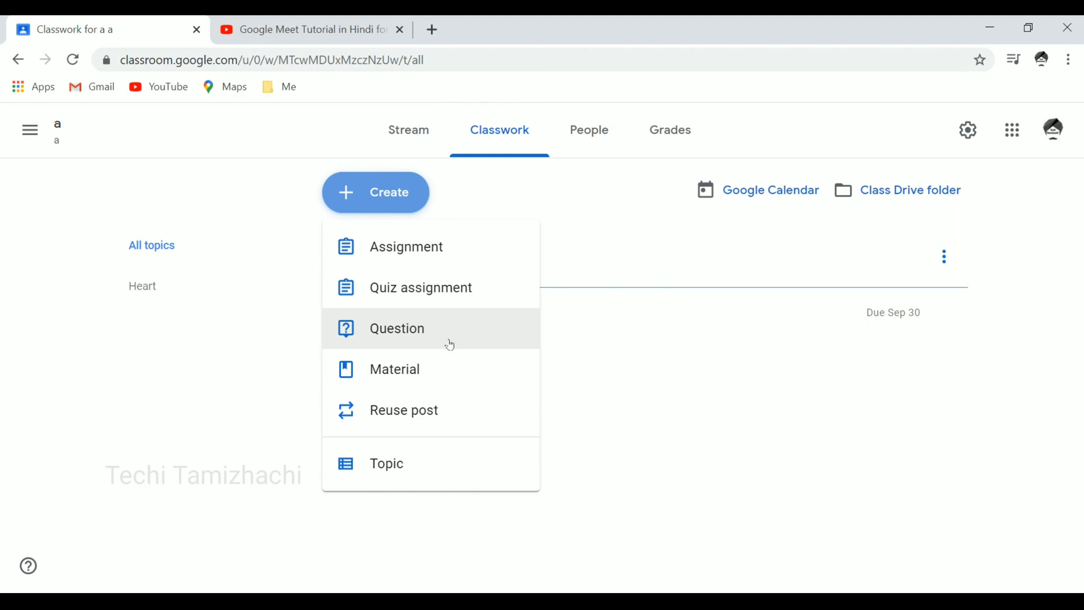
click(436, 378)
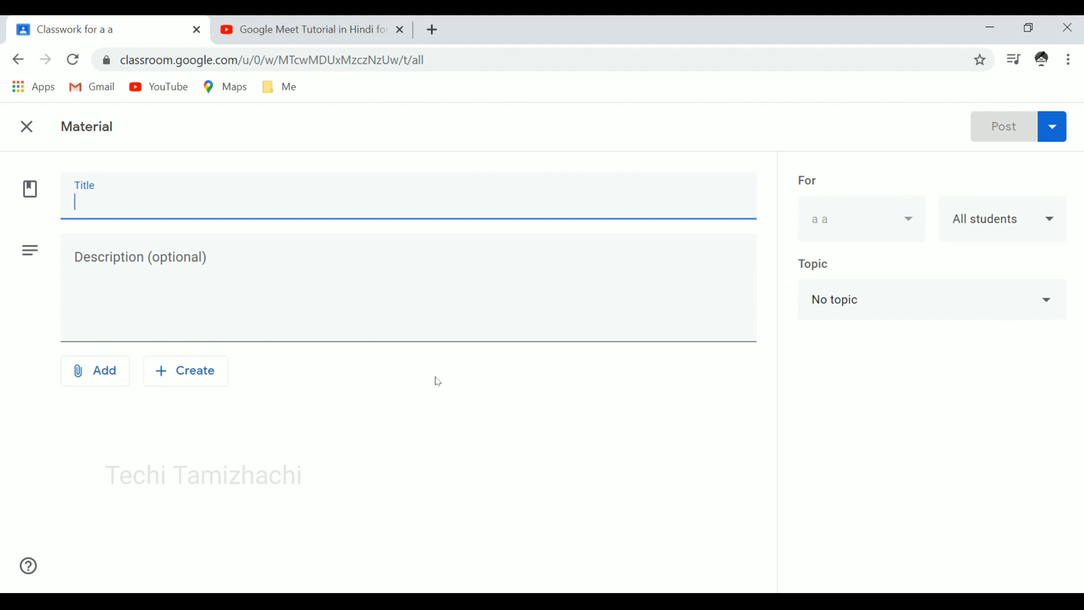
text(A)
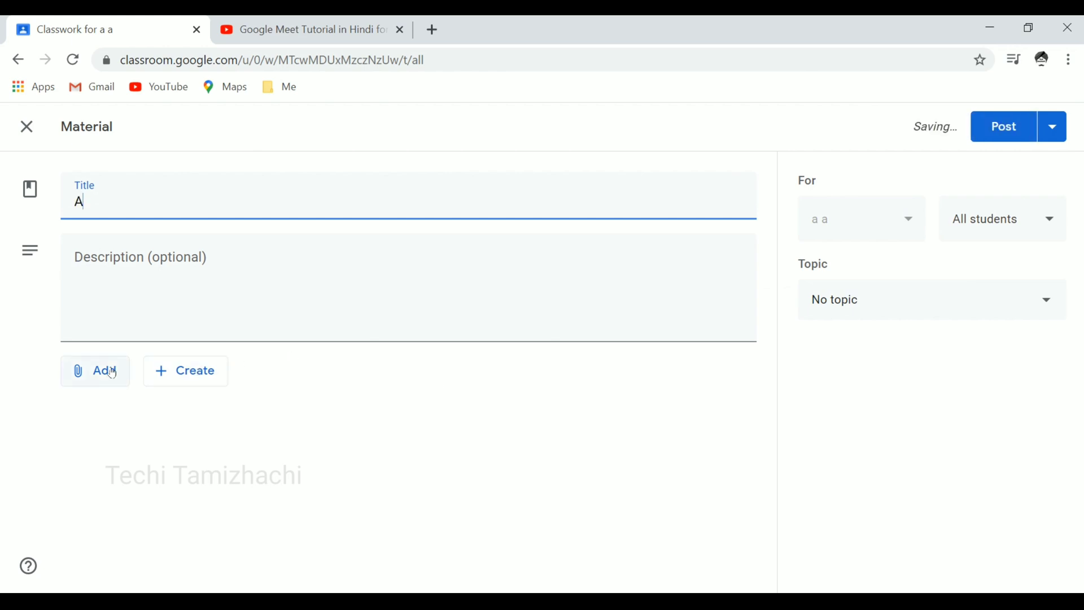
click(113, 374)
click(117, 433)
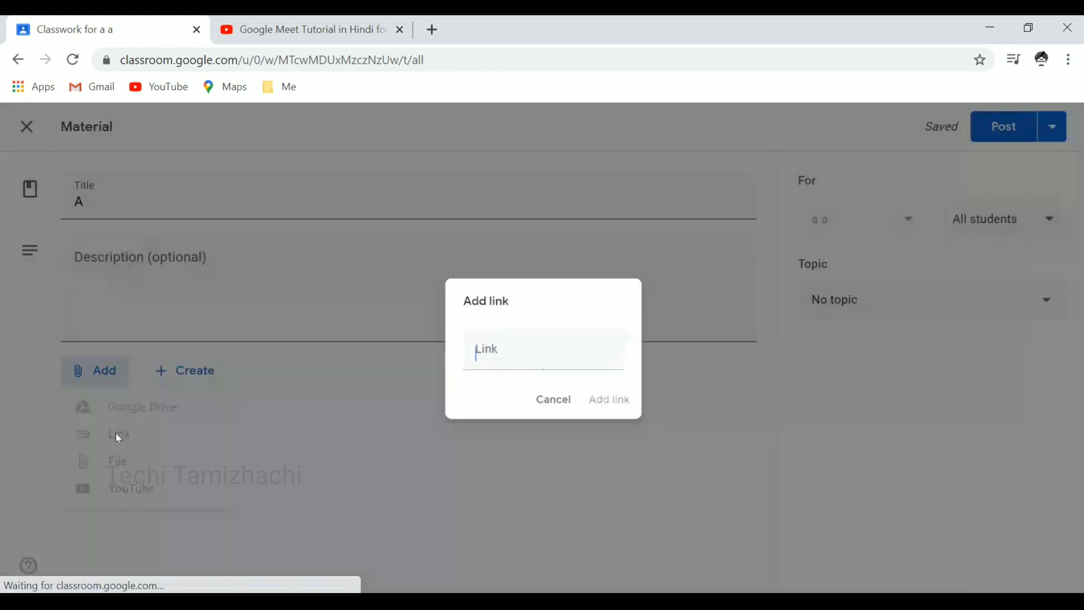
text(https://www.youtube.com/watch?v=GKuBg6AIcVQ)
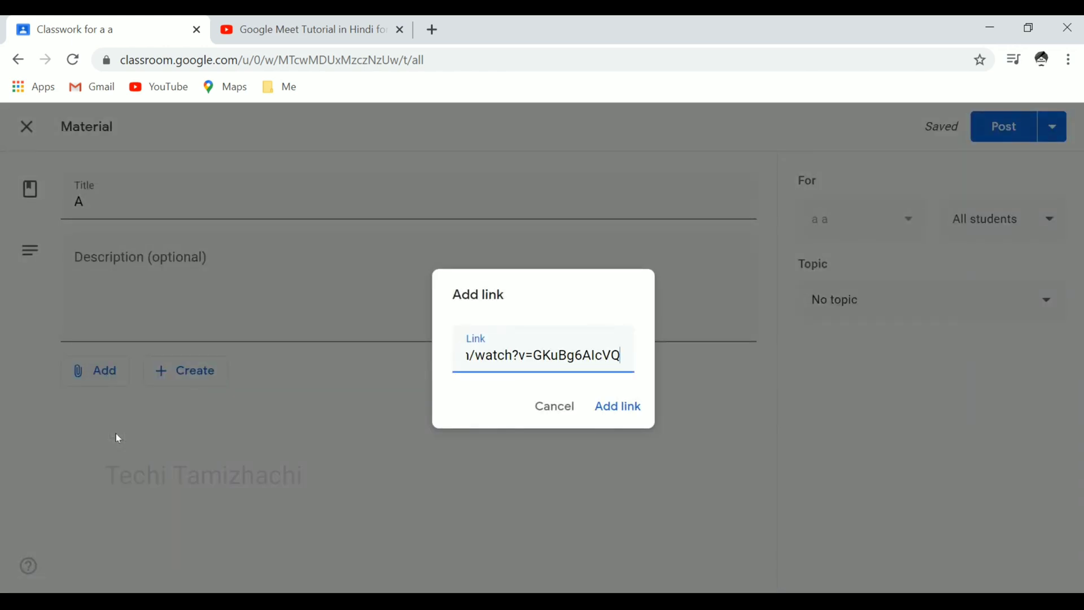
click(629, 409)
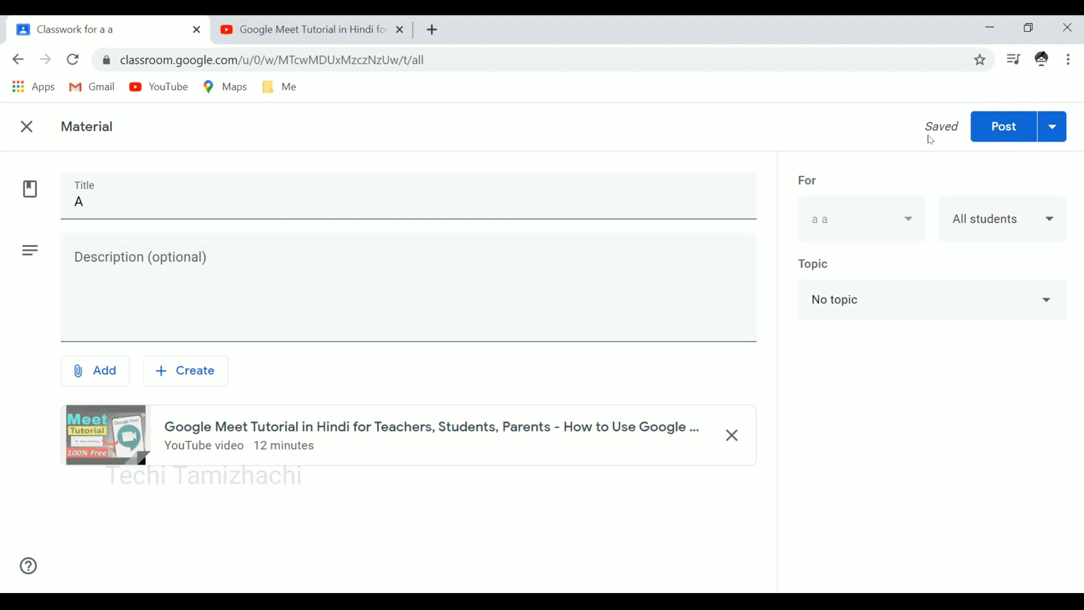
click(988, 133)
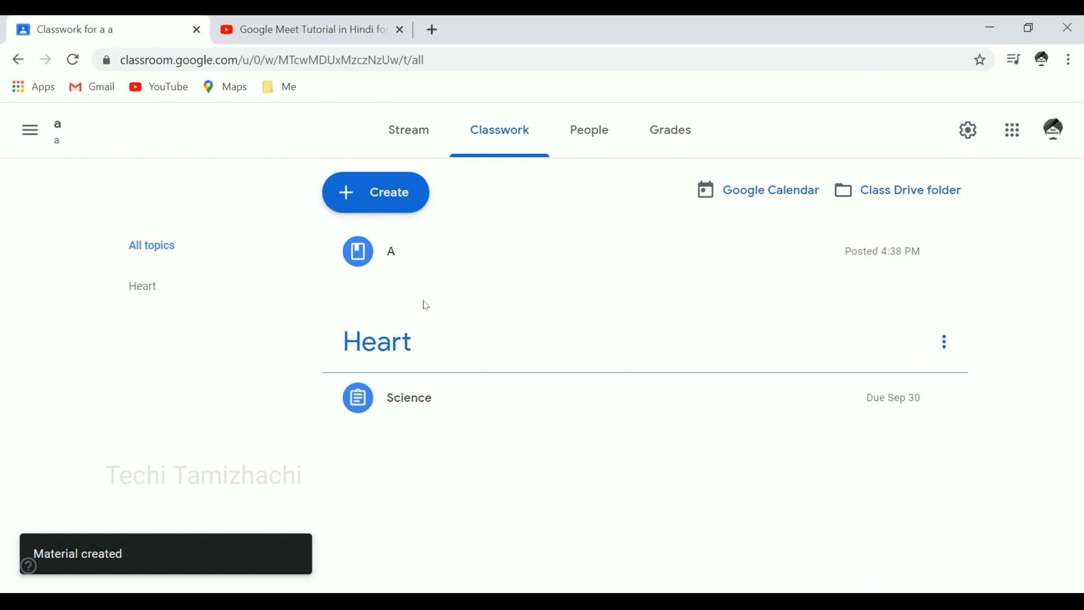
Add a classwork topic named "Maths" and view the posts under the Heart and Maths topics
click(392, 202)
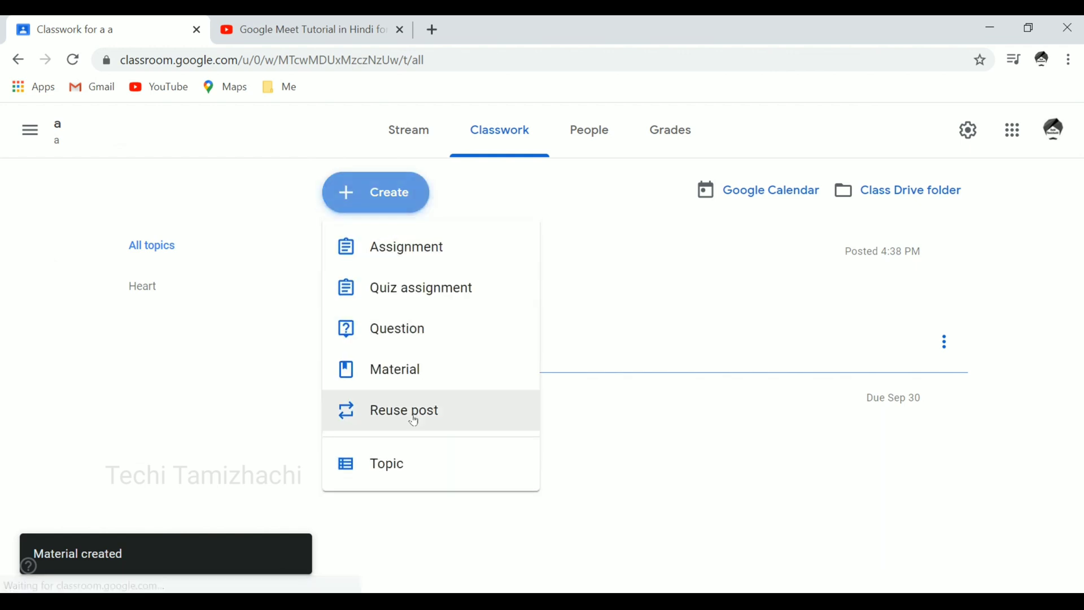
click(395, 474)
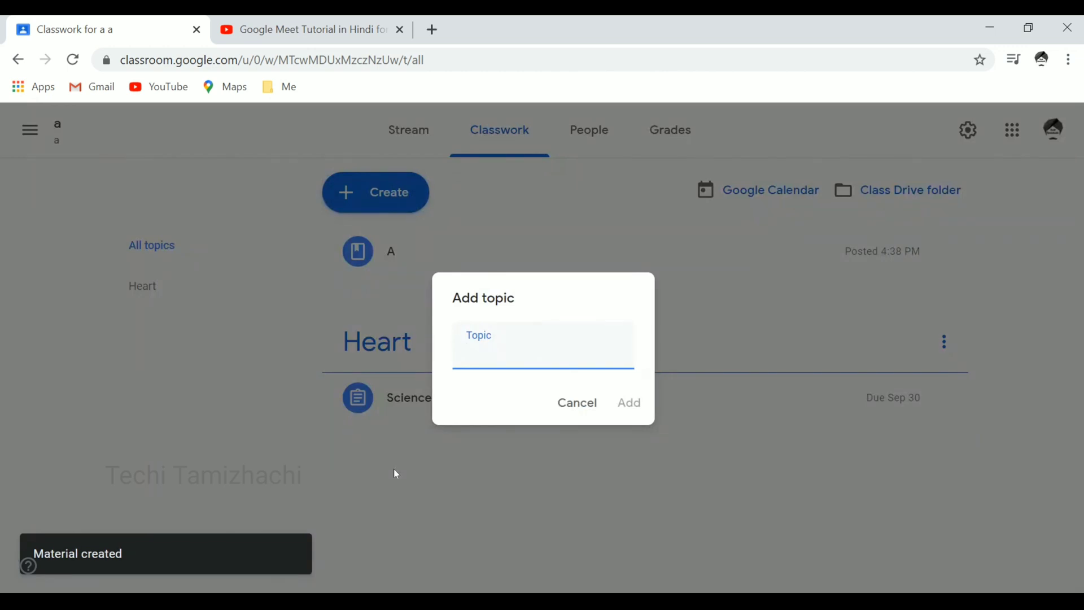
text(Maths)
click(624, 414)
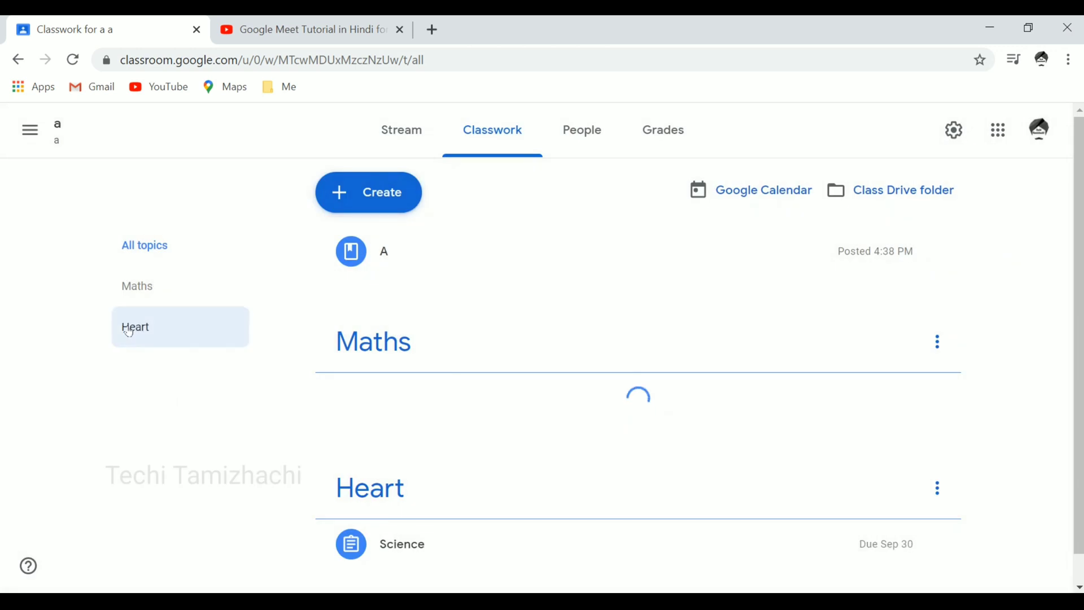
click(130, 331)
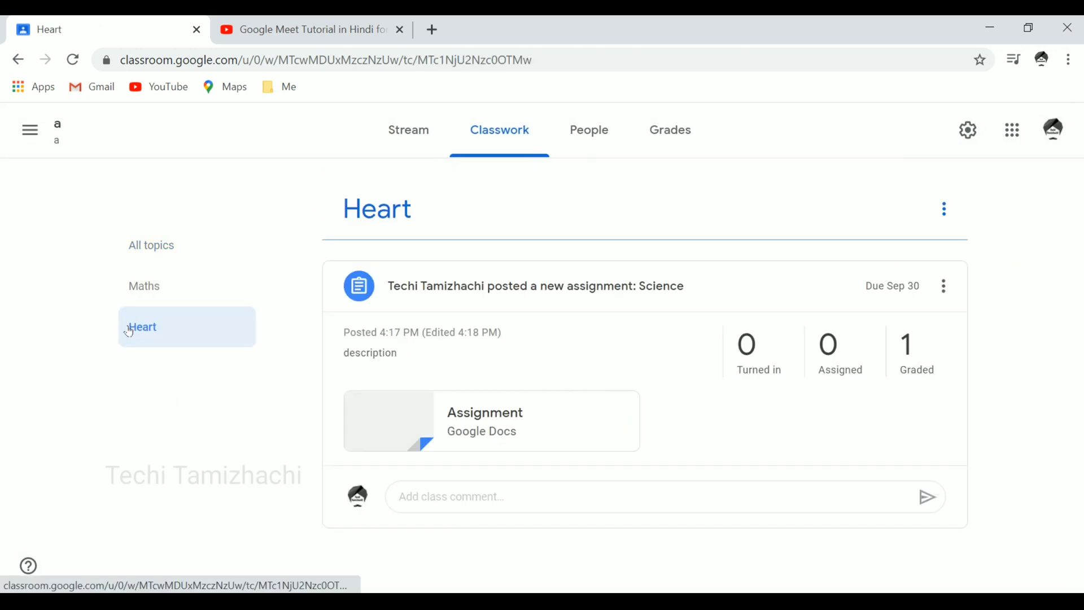
click(148, 286)
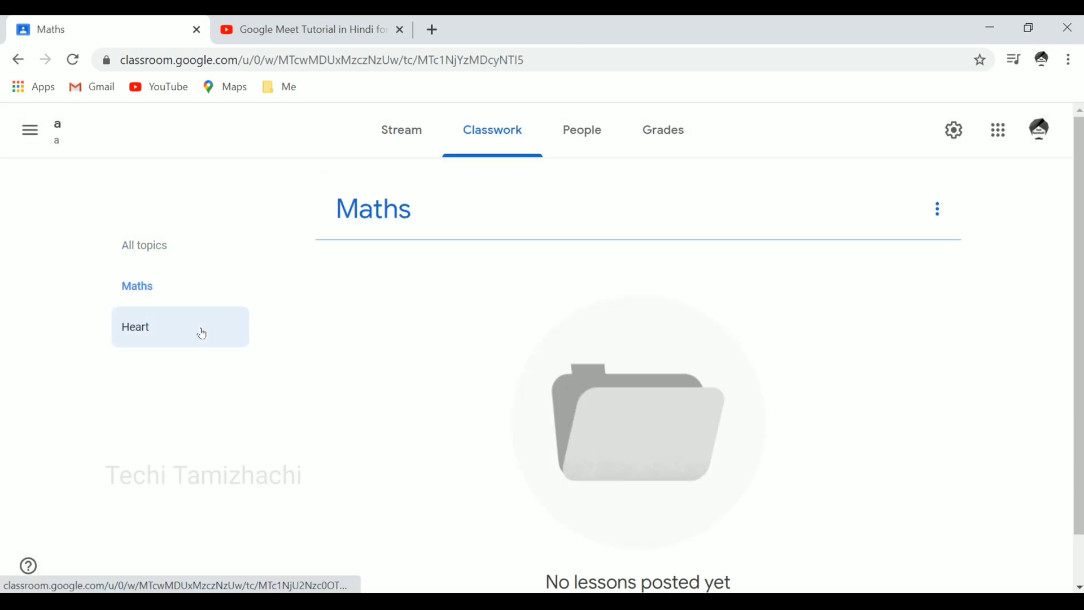
click(170, 332)
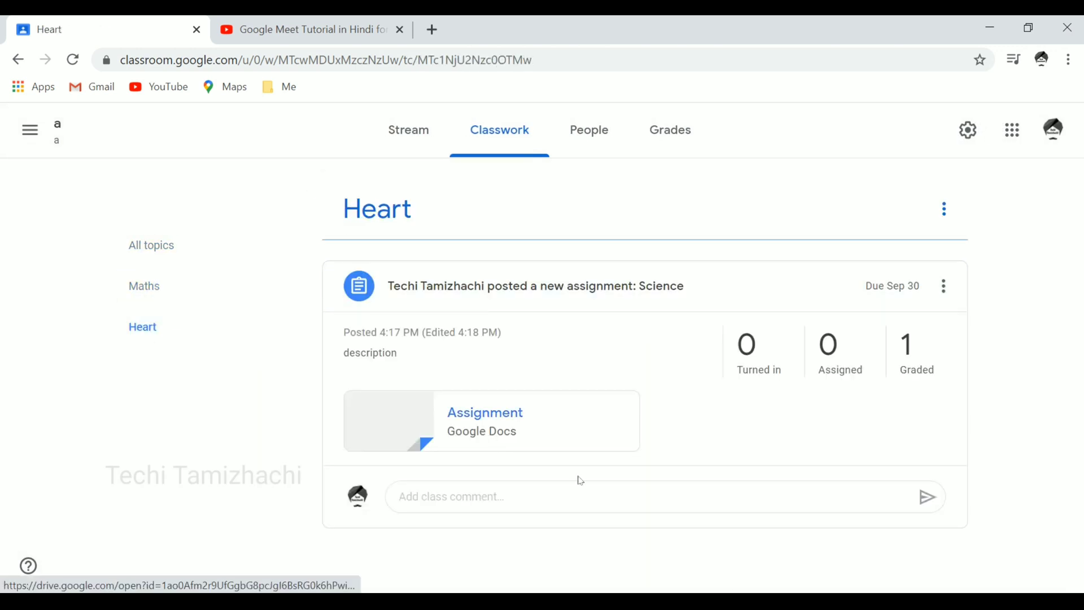